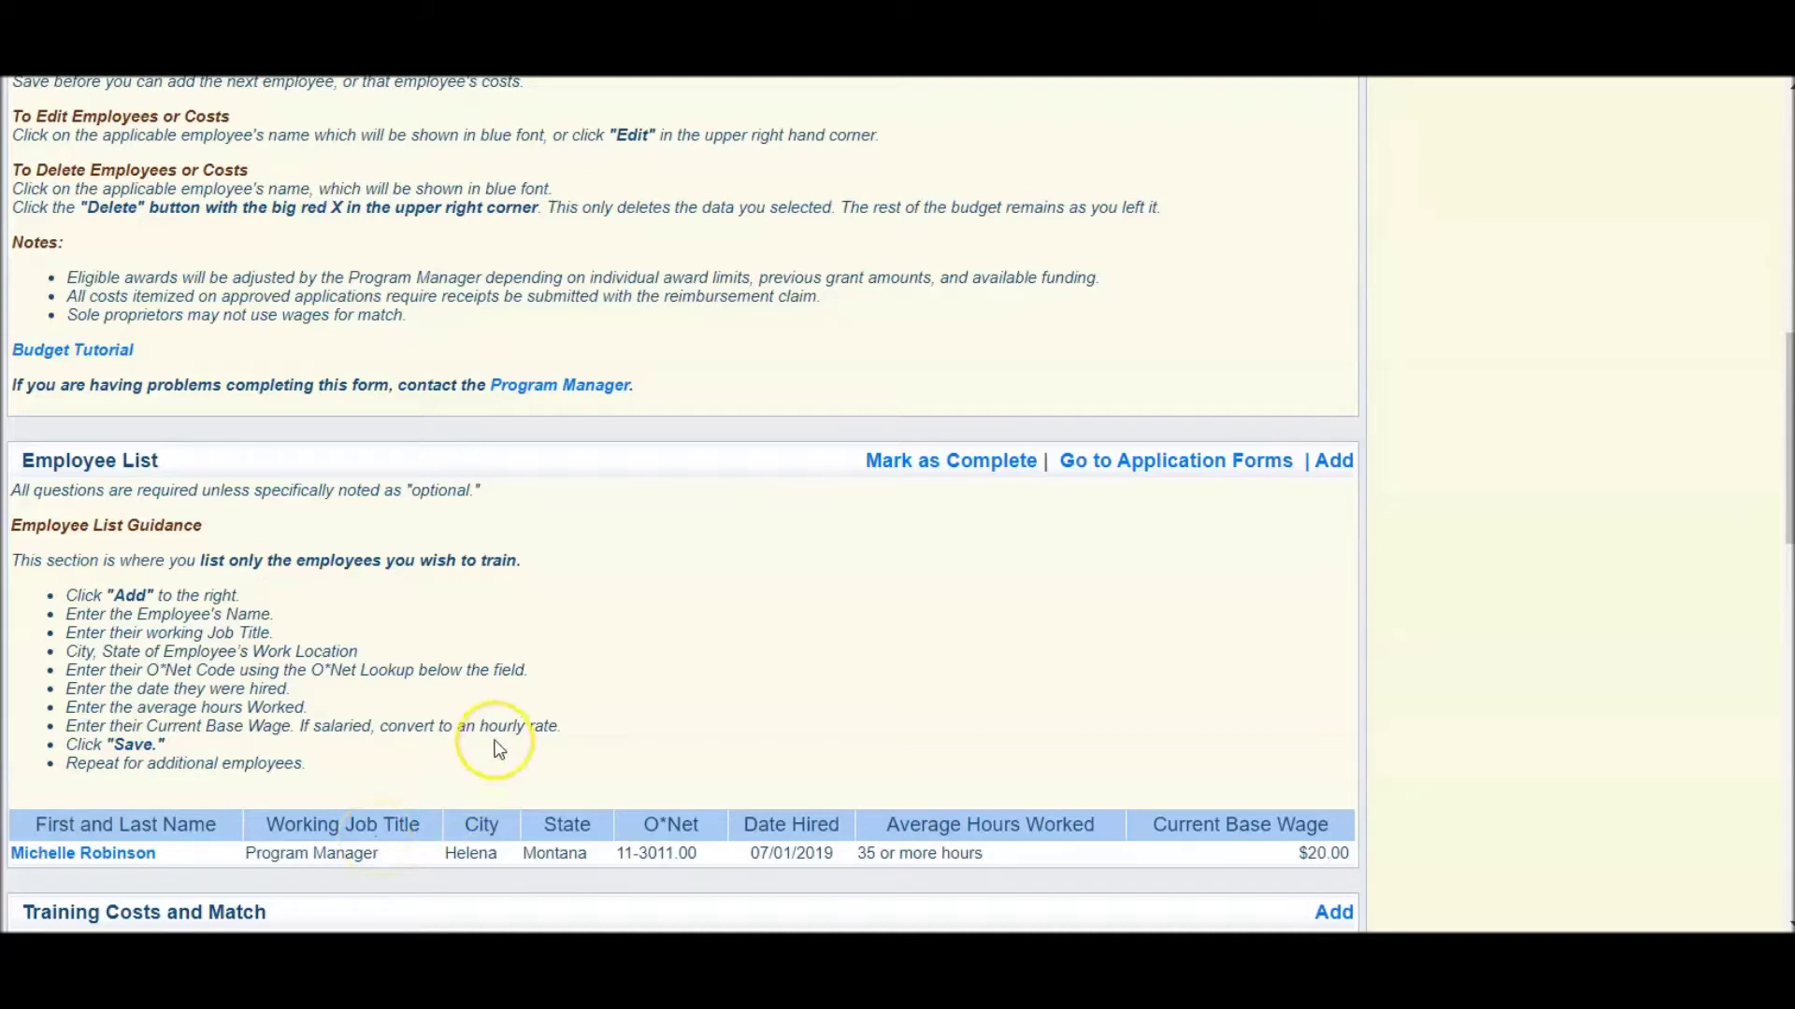
# Scroll past the Employee List to the Training Costs and Match section, still at $0.00.
pyautogui.scroll(-4, 499, 748)
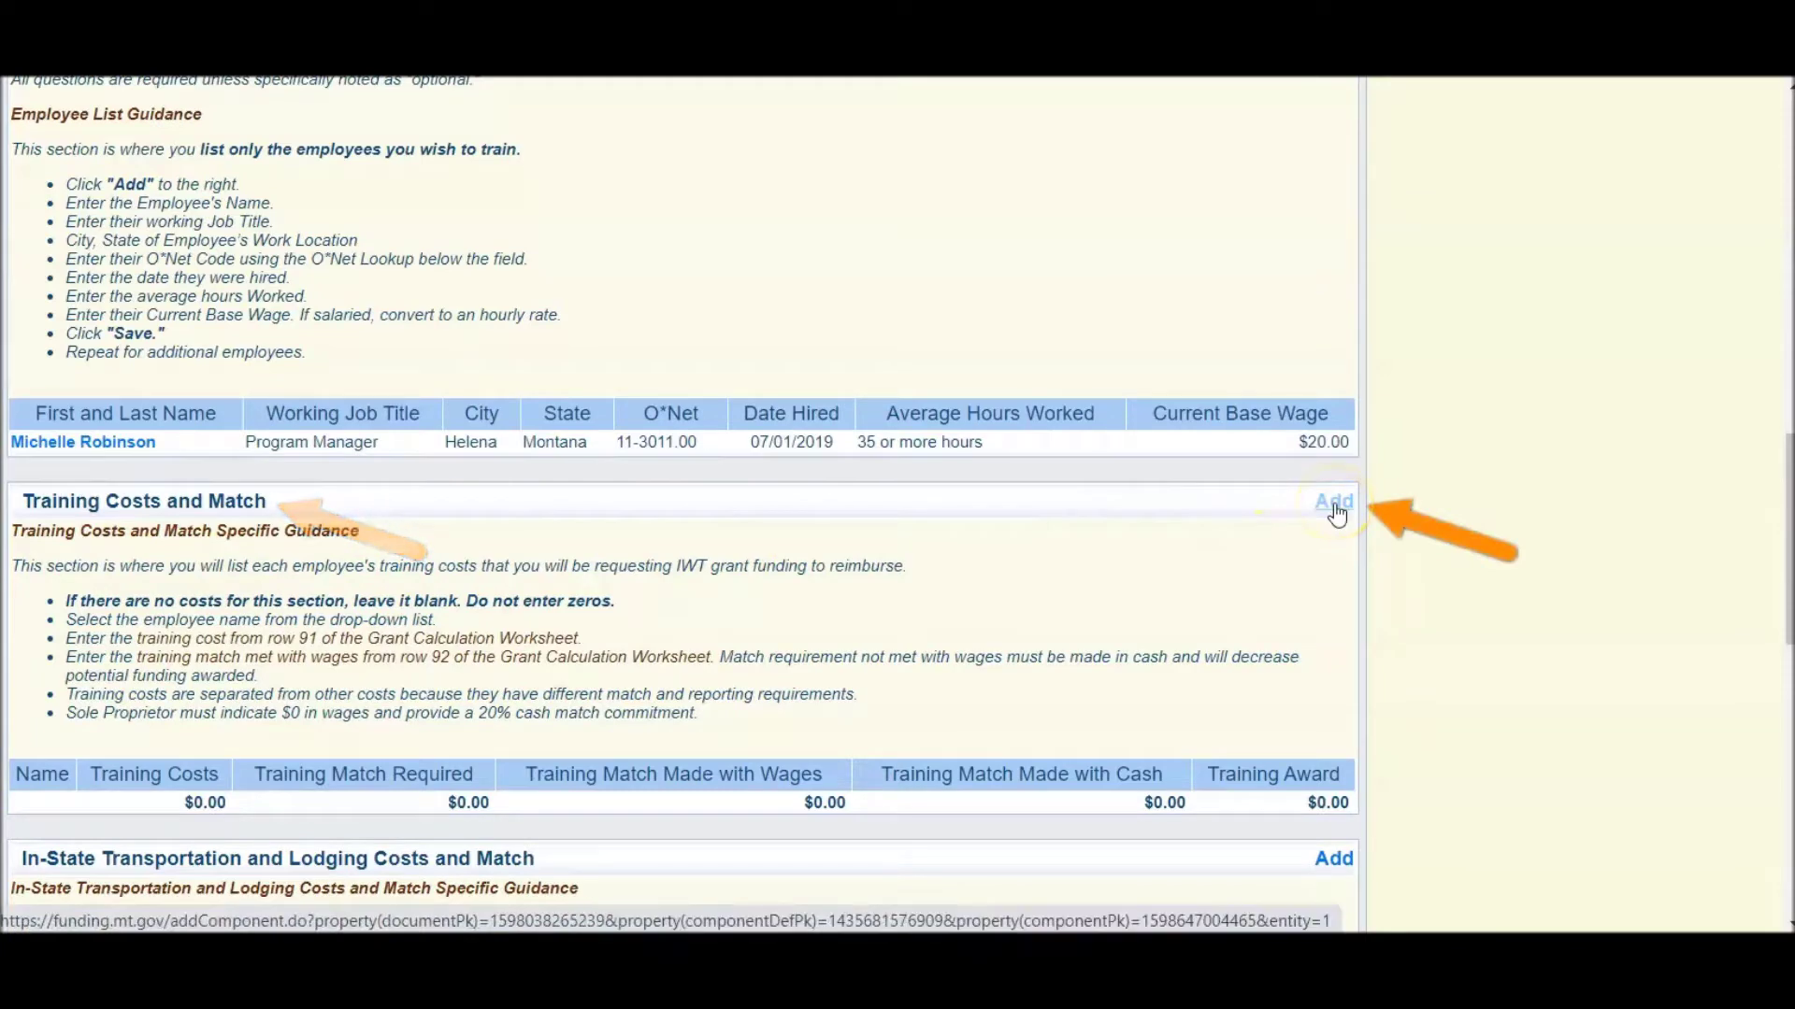
# Add a training cost entry for the Program Manager, leaving cost and wage match at $0.00.
pyautogui.click(1335, 504)
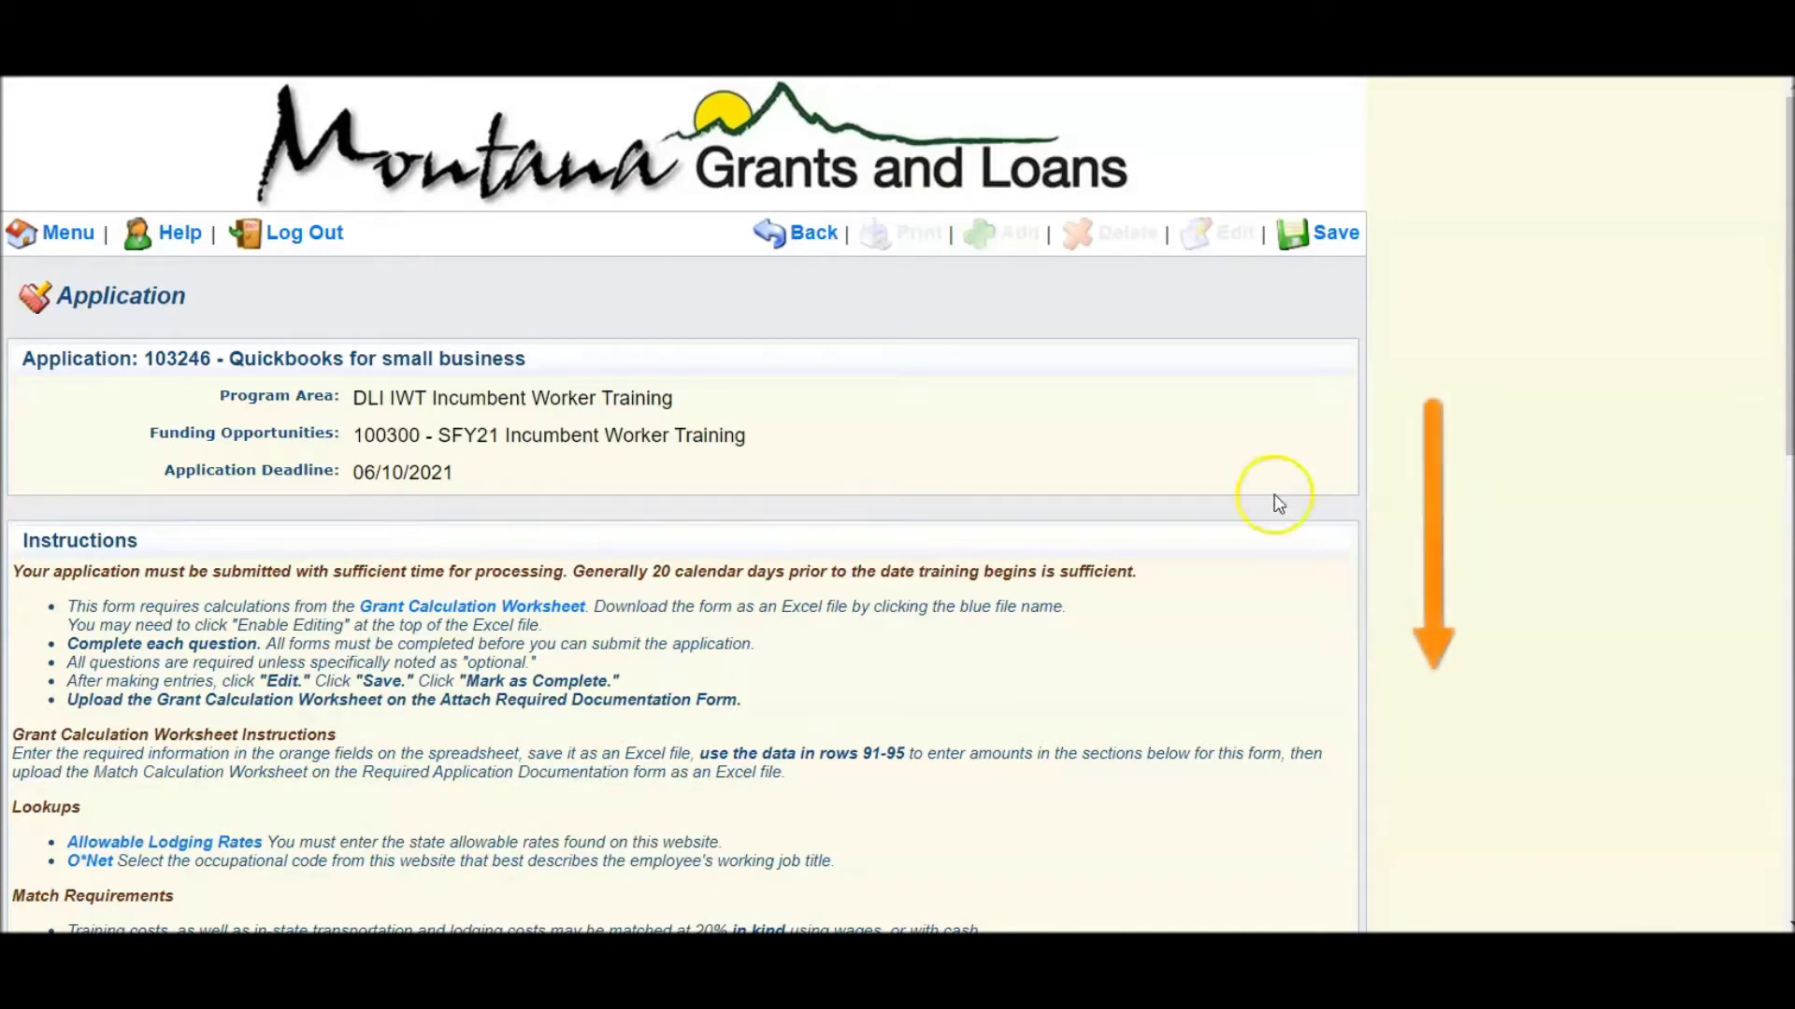
pyautogui.scroll(-3, 1157, 552)
pyautogui.scroll(-9, 1157, 551)
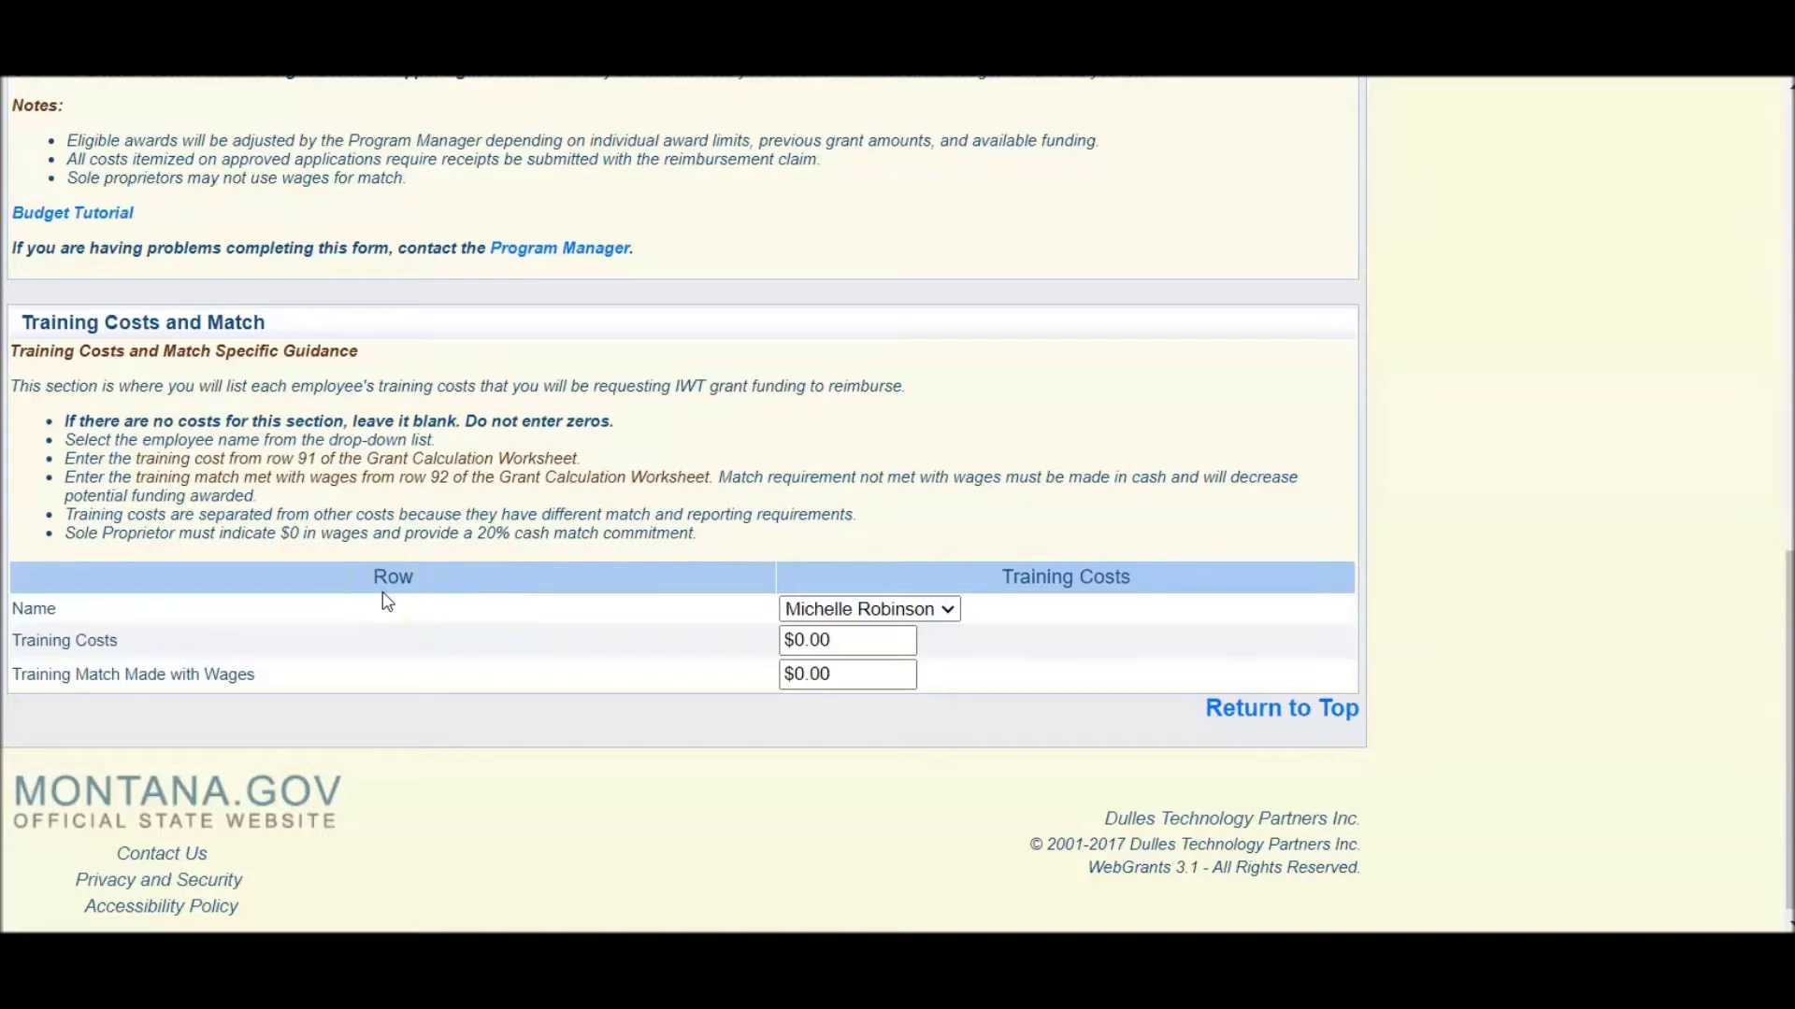
pyautogui.moveTo(315, 949)
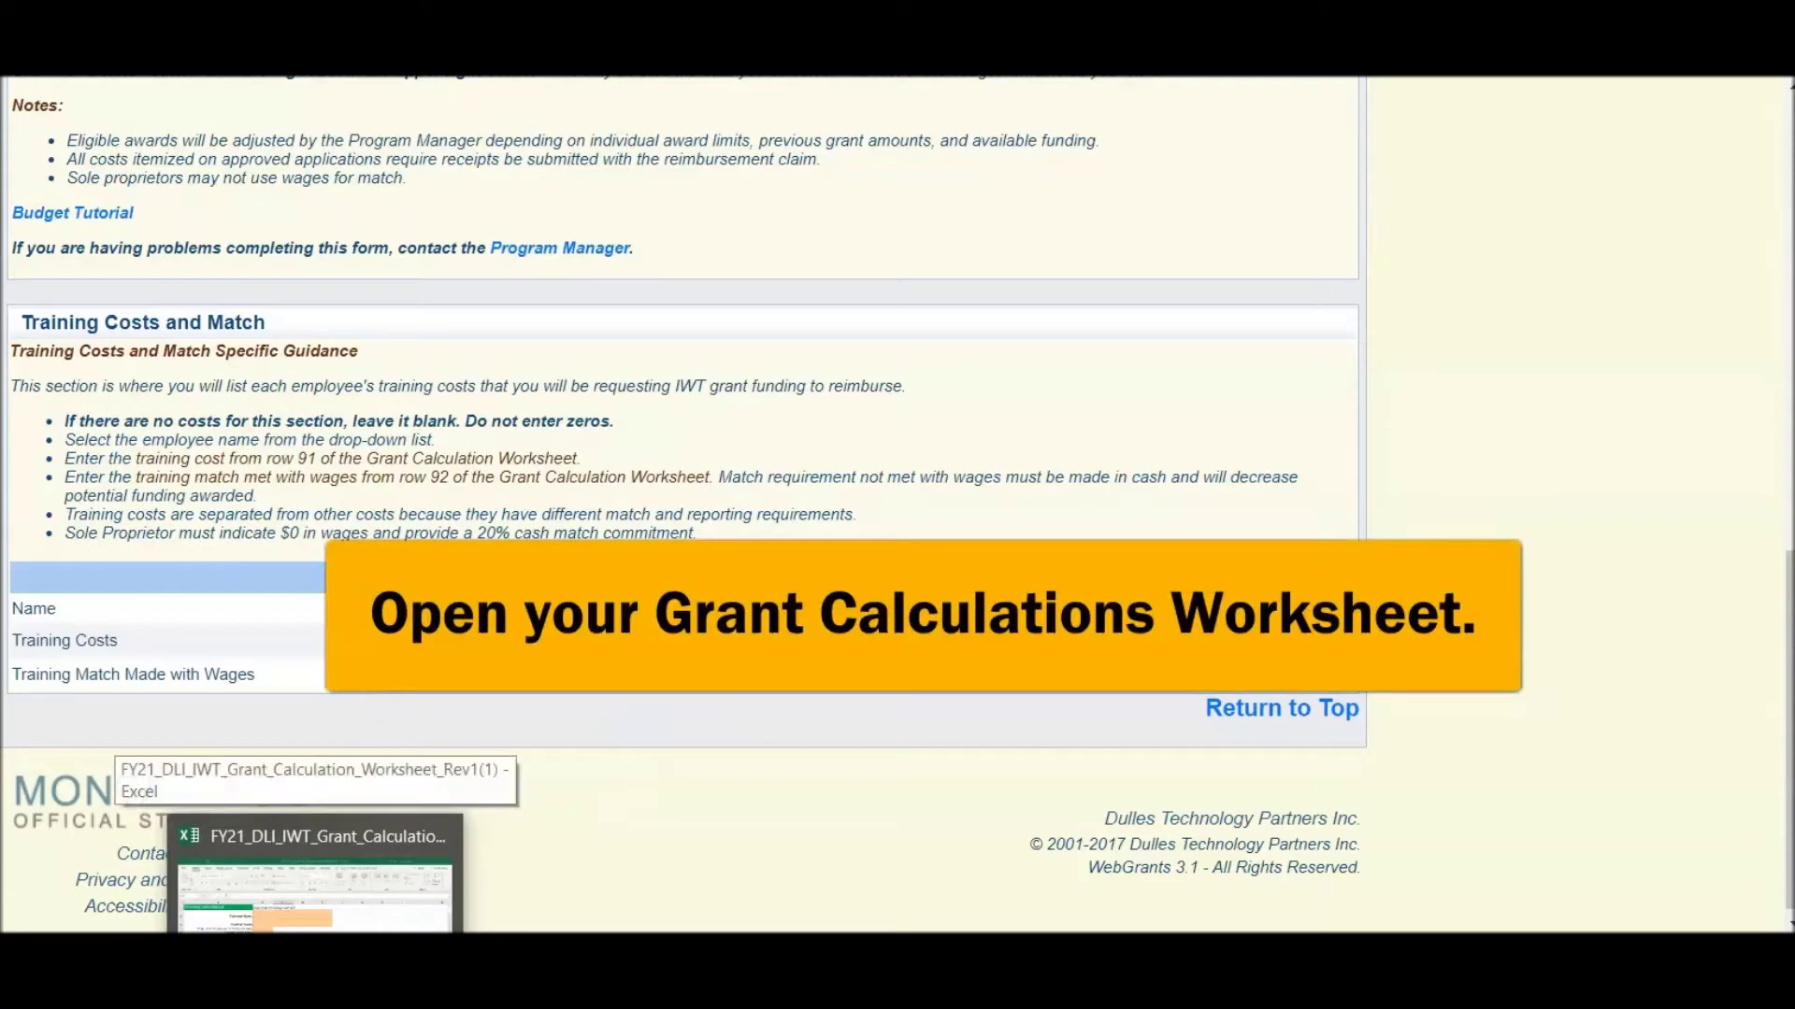
pyautogui.click(315, 893)
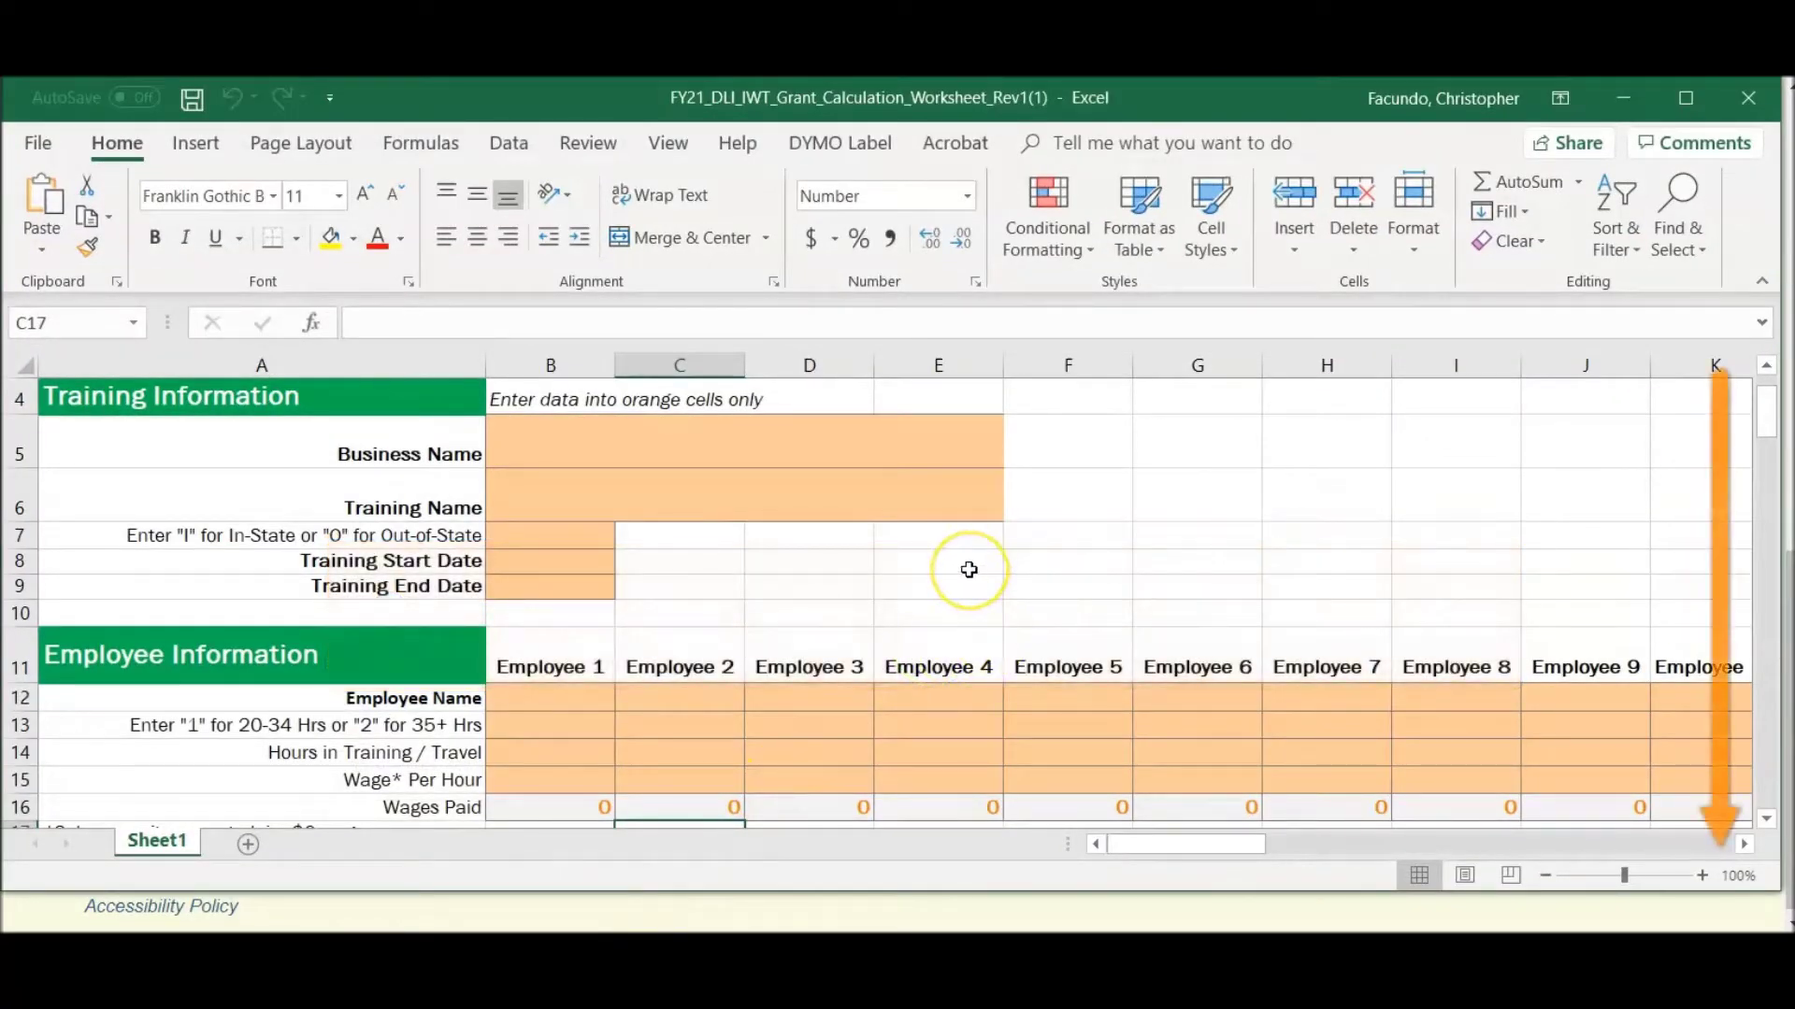
pyautogui.scroll(-3, 969, 570)
pyautogui.scroll(-7, 969, 570)
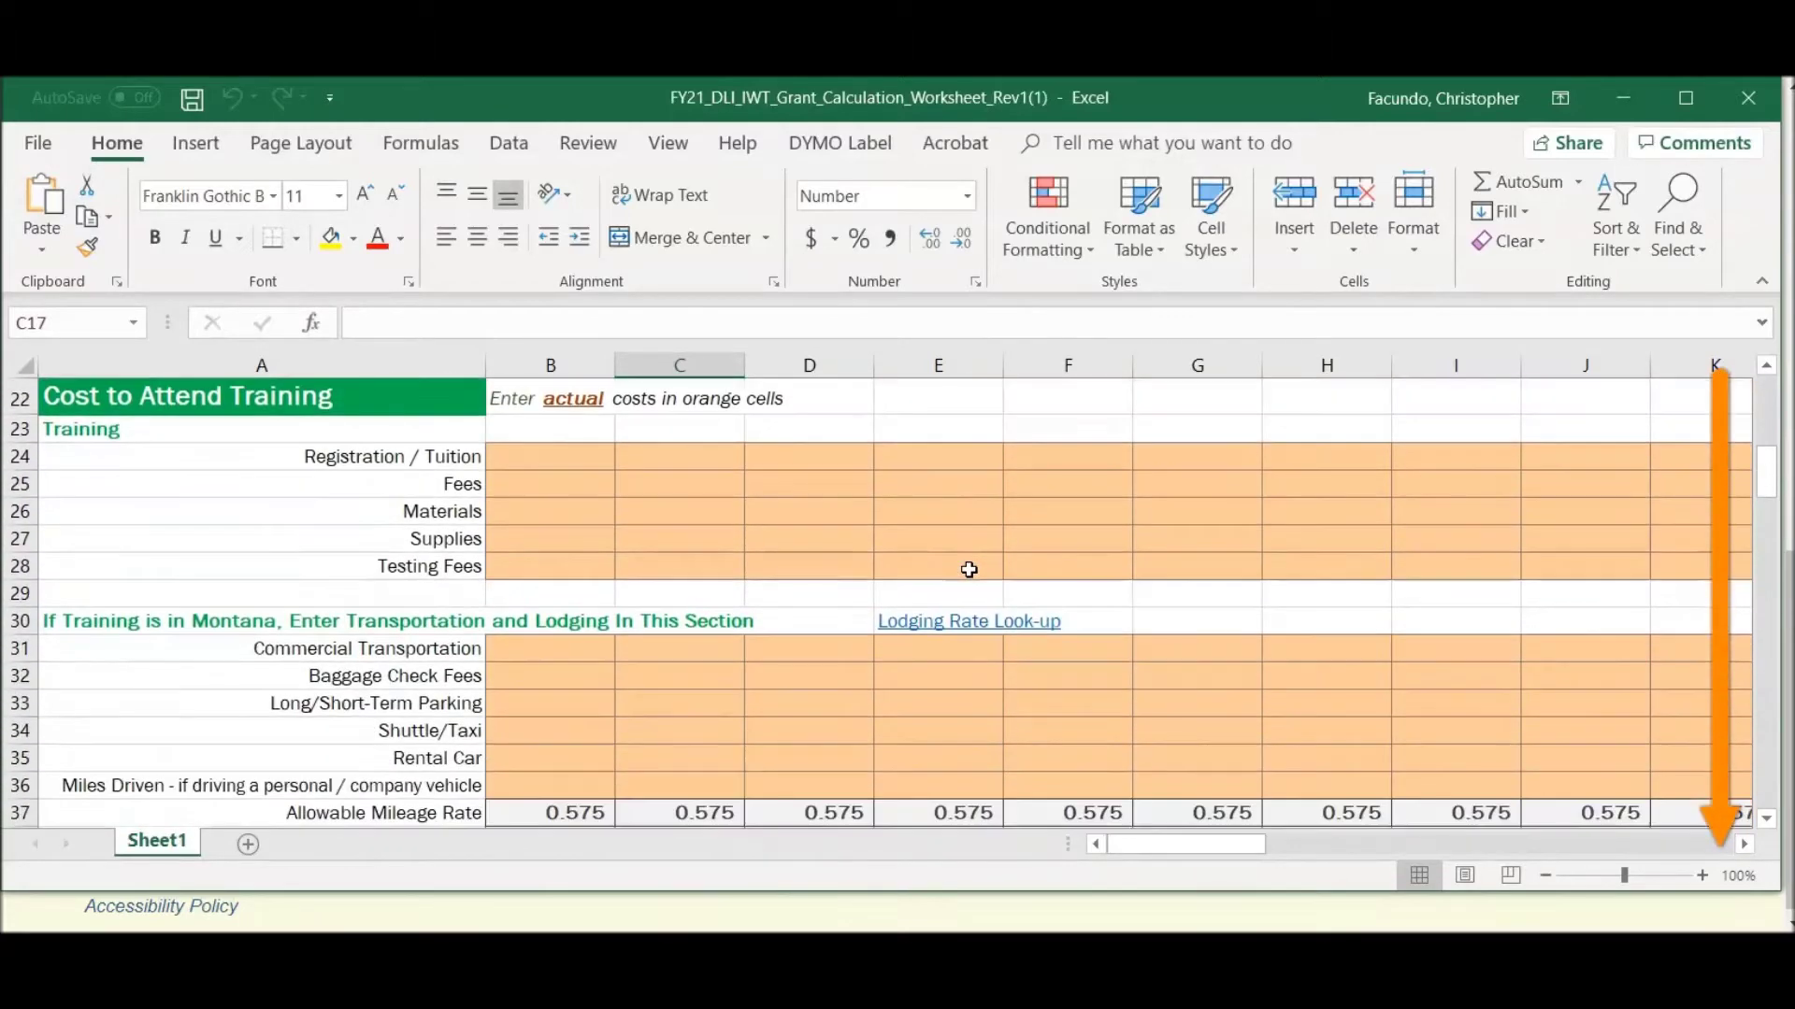
pyautogui.scroll(-5, 969, 570)
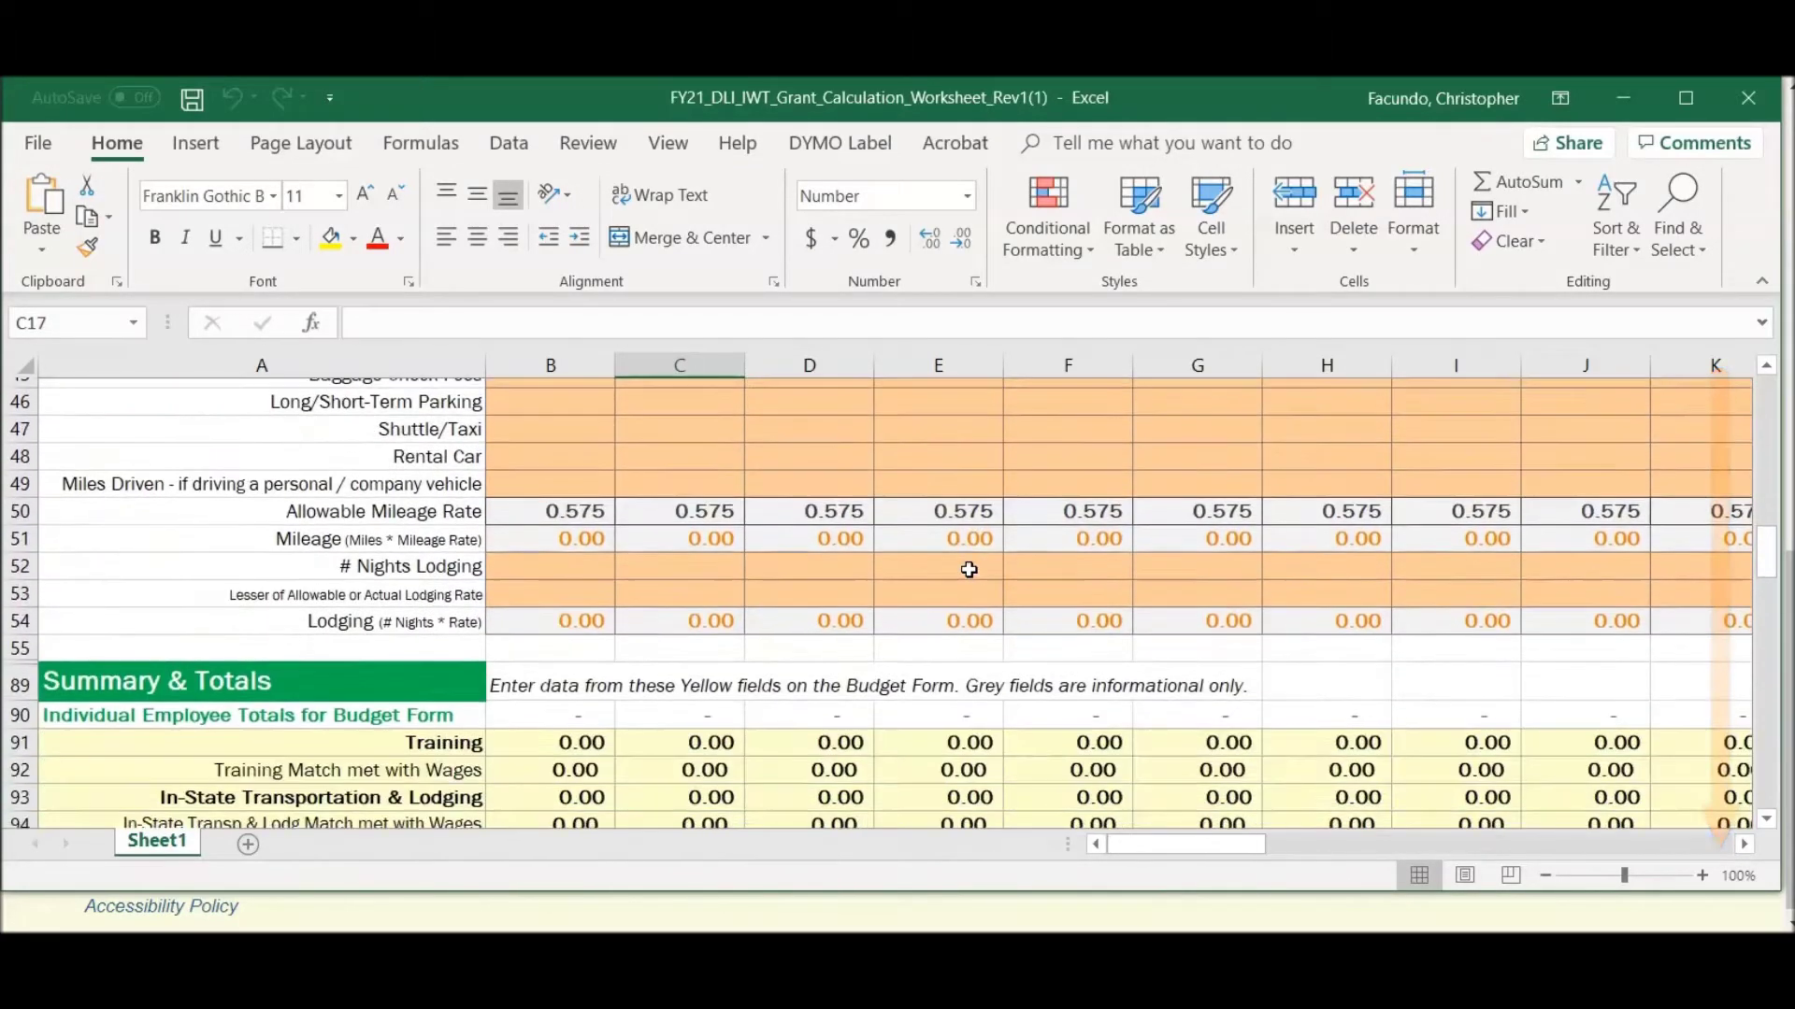
pyautogui.scroll(-2, 958, 570)
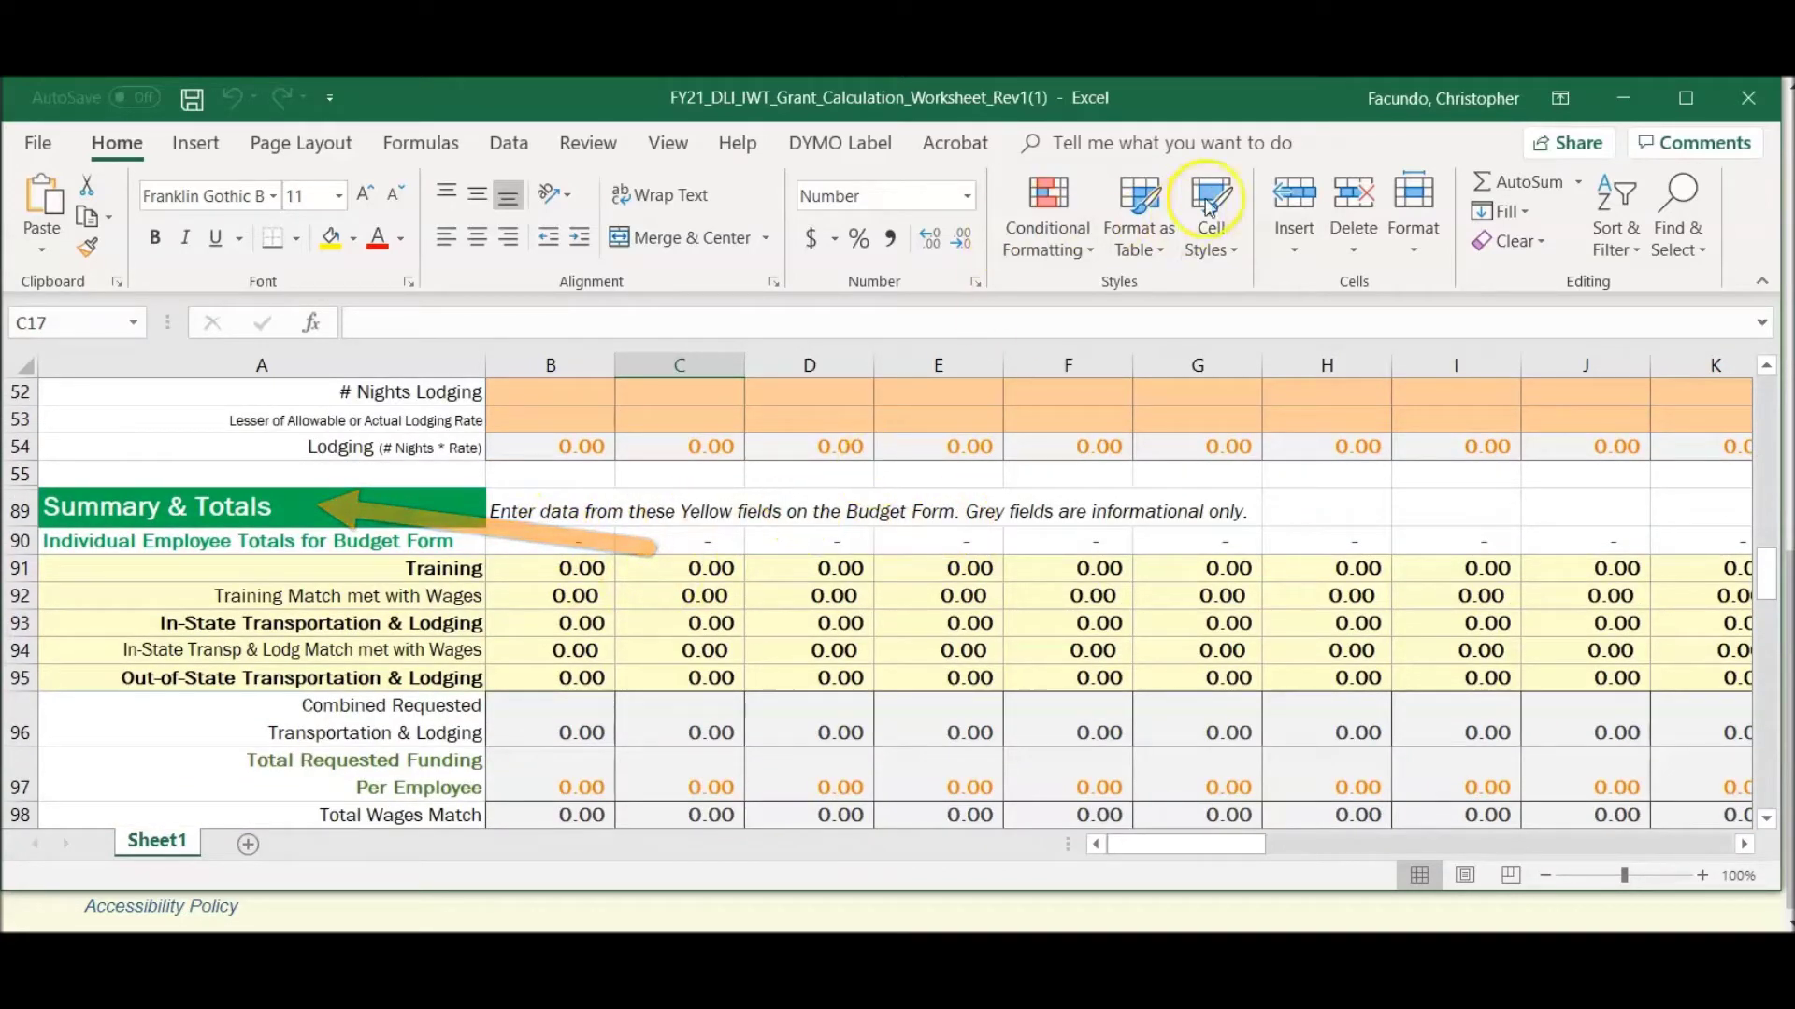
pyautogui.click(1612, 98)
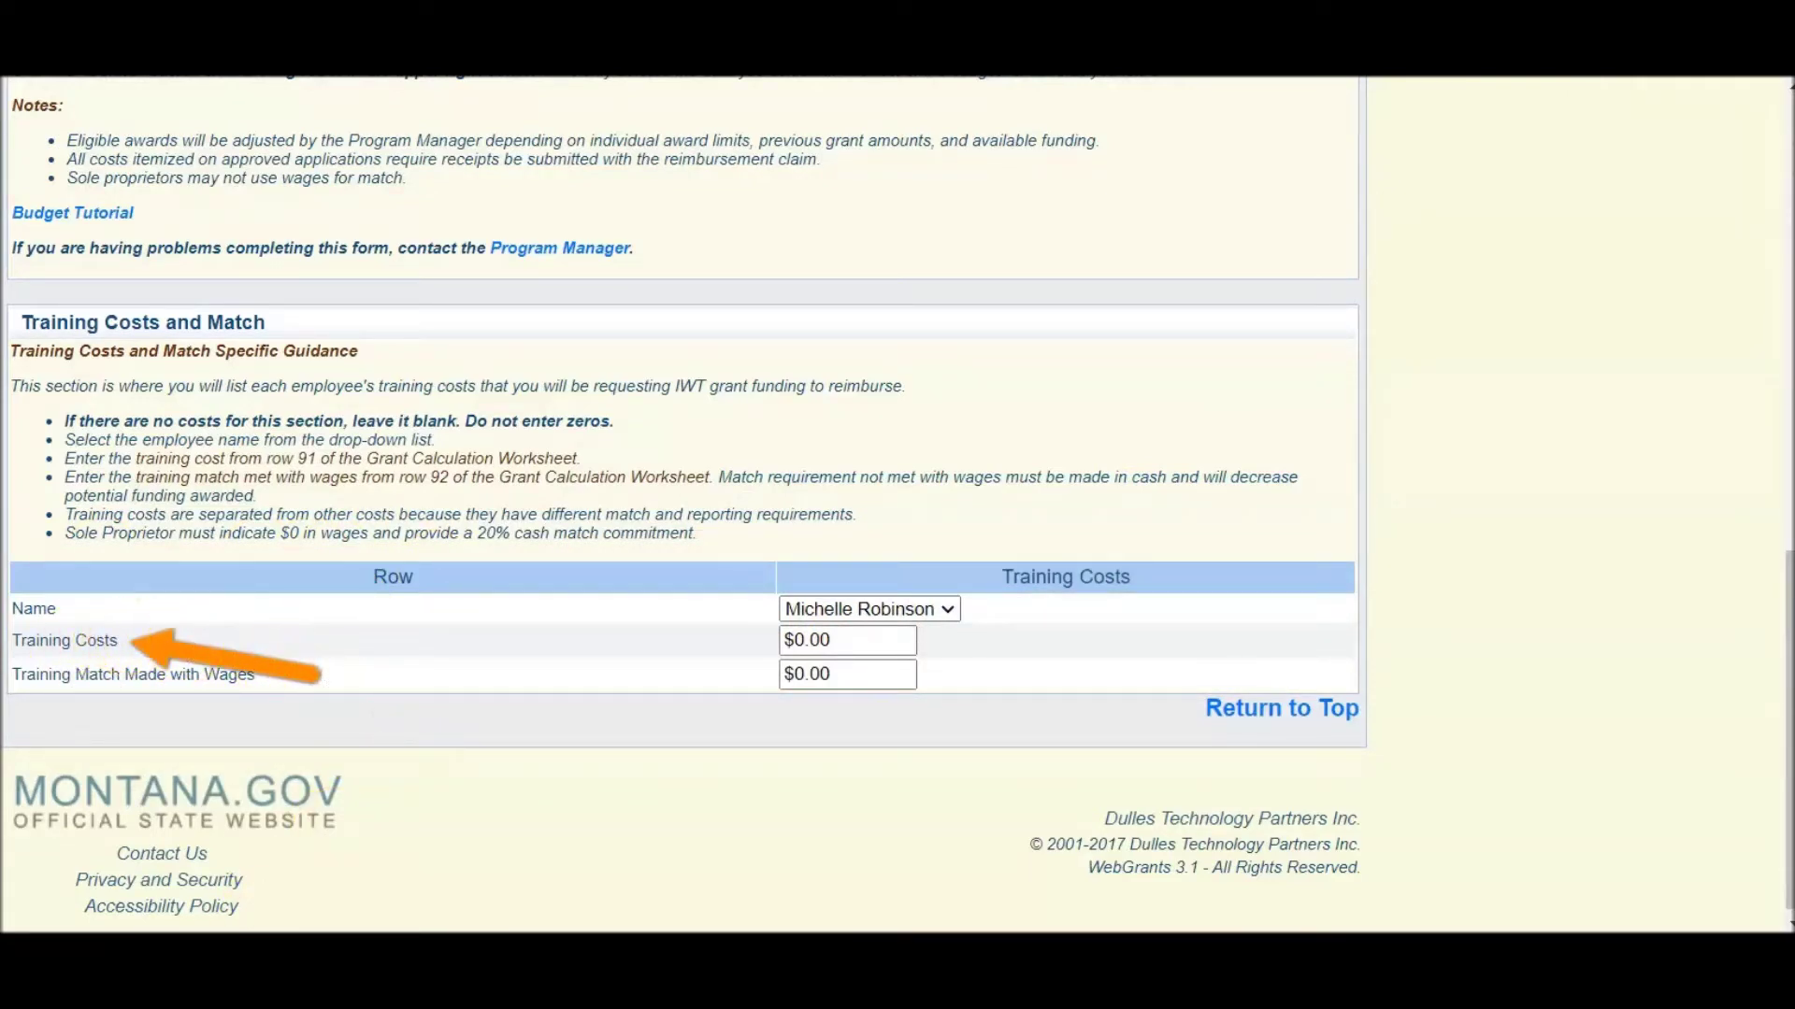
# Check the worksheet's Summary & Totals: row 91 Training and row 92 wage match are 0.00.
pyautogui.moveTo(313, 883)
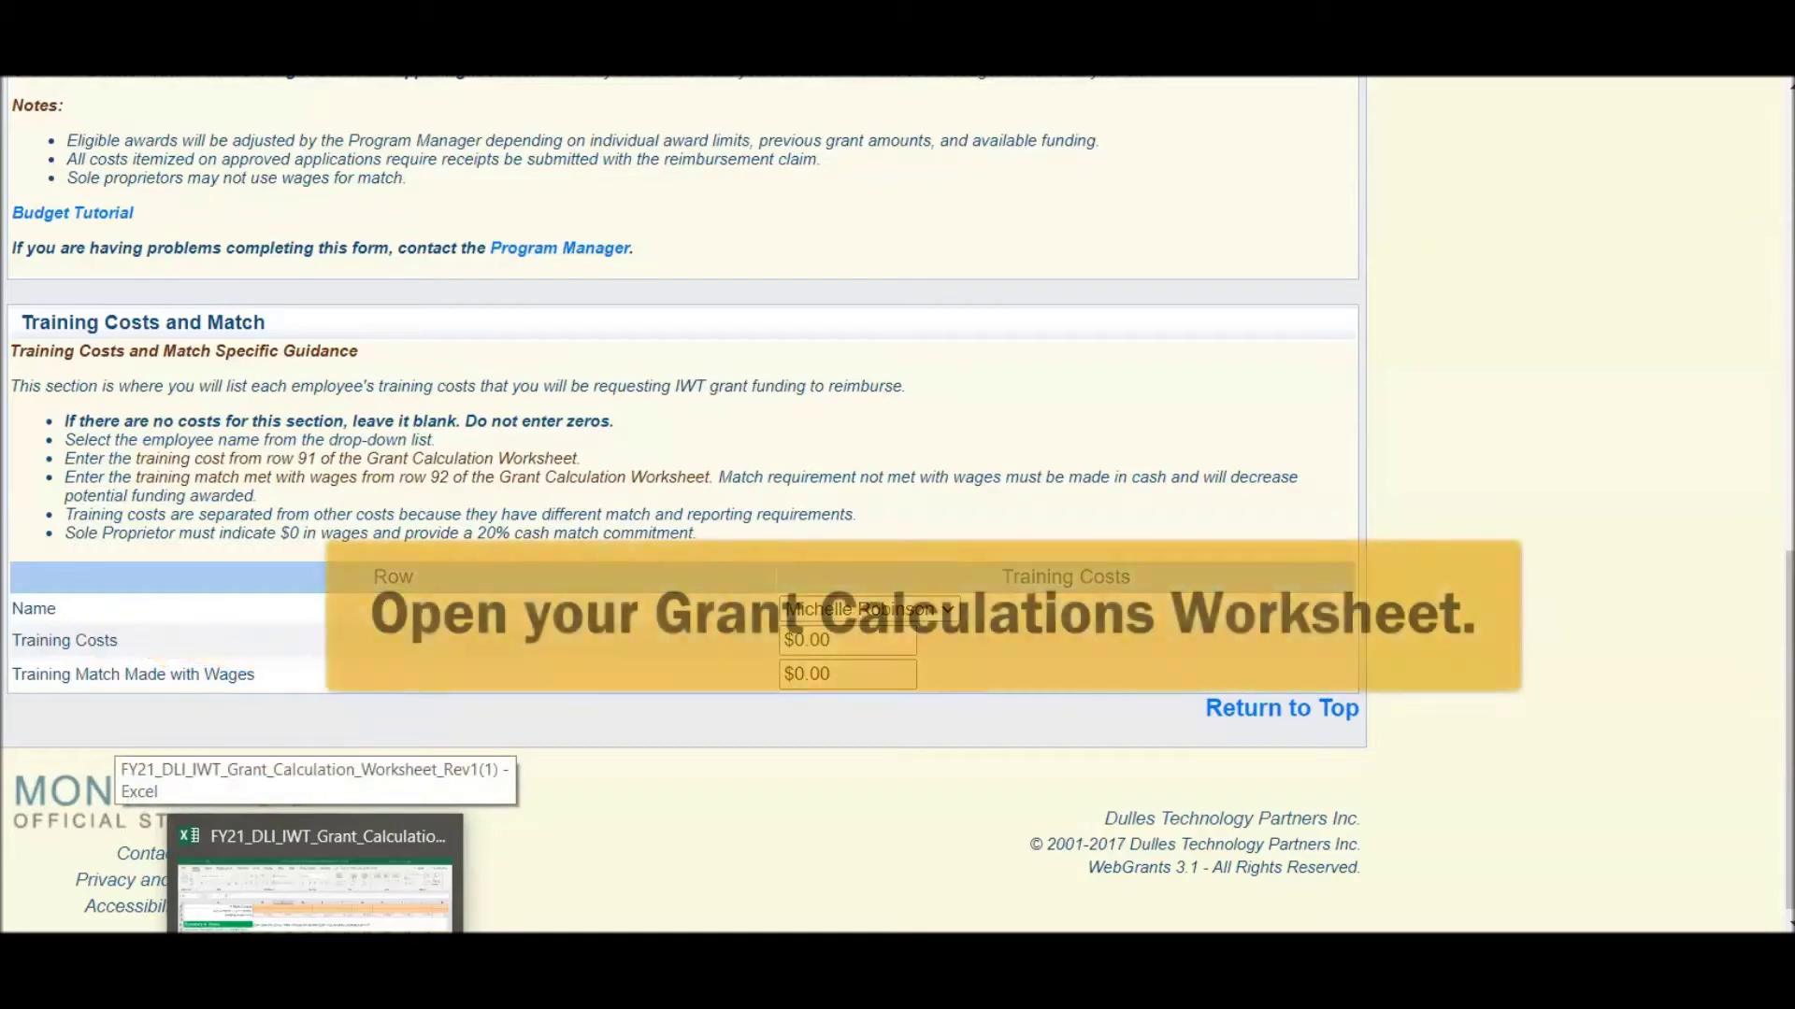
pyautogui.click(313, 884)
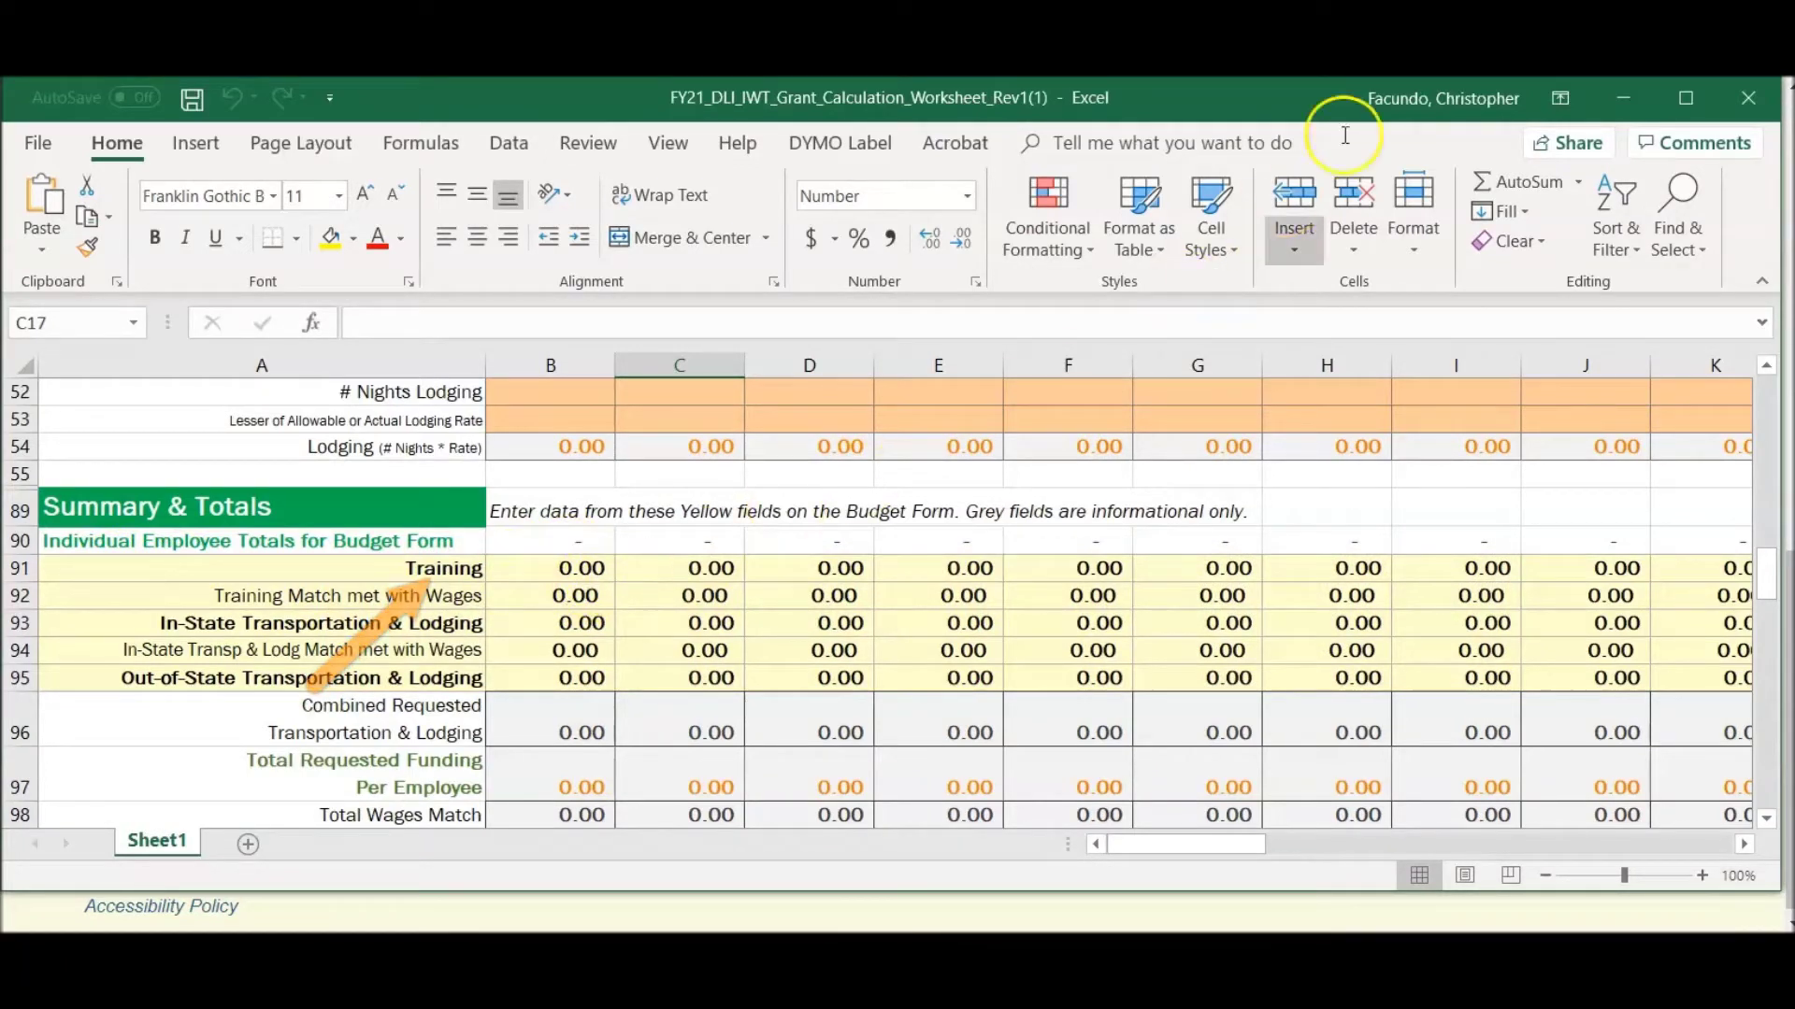
pyautogui.click(1619, 97)
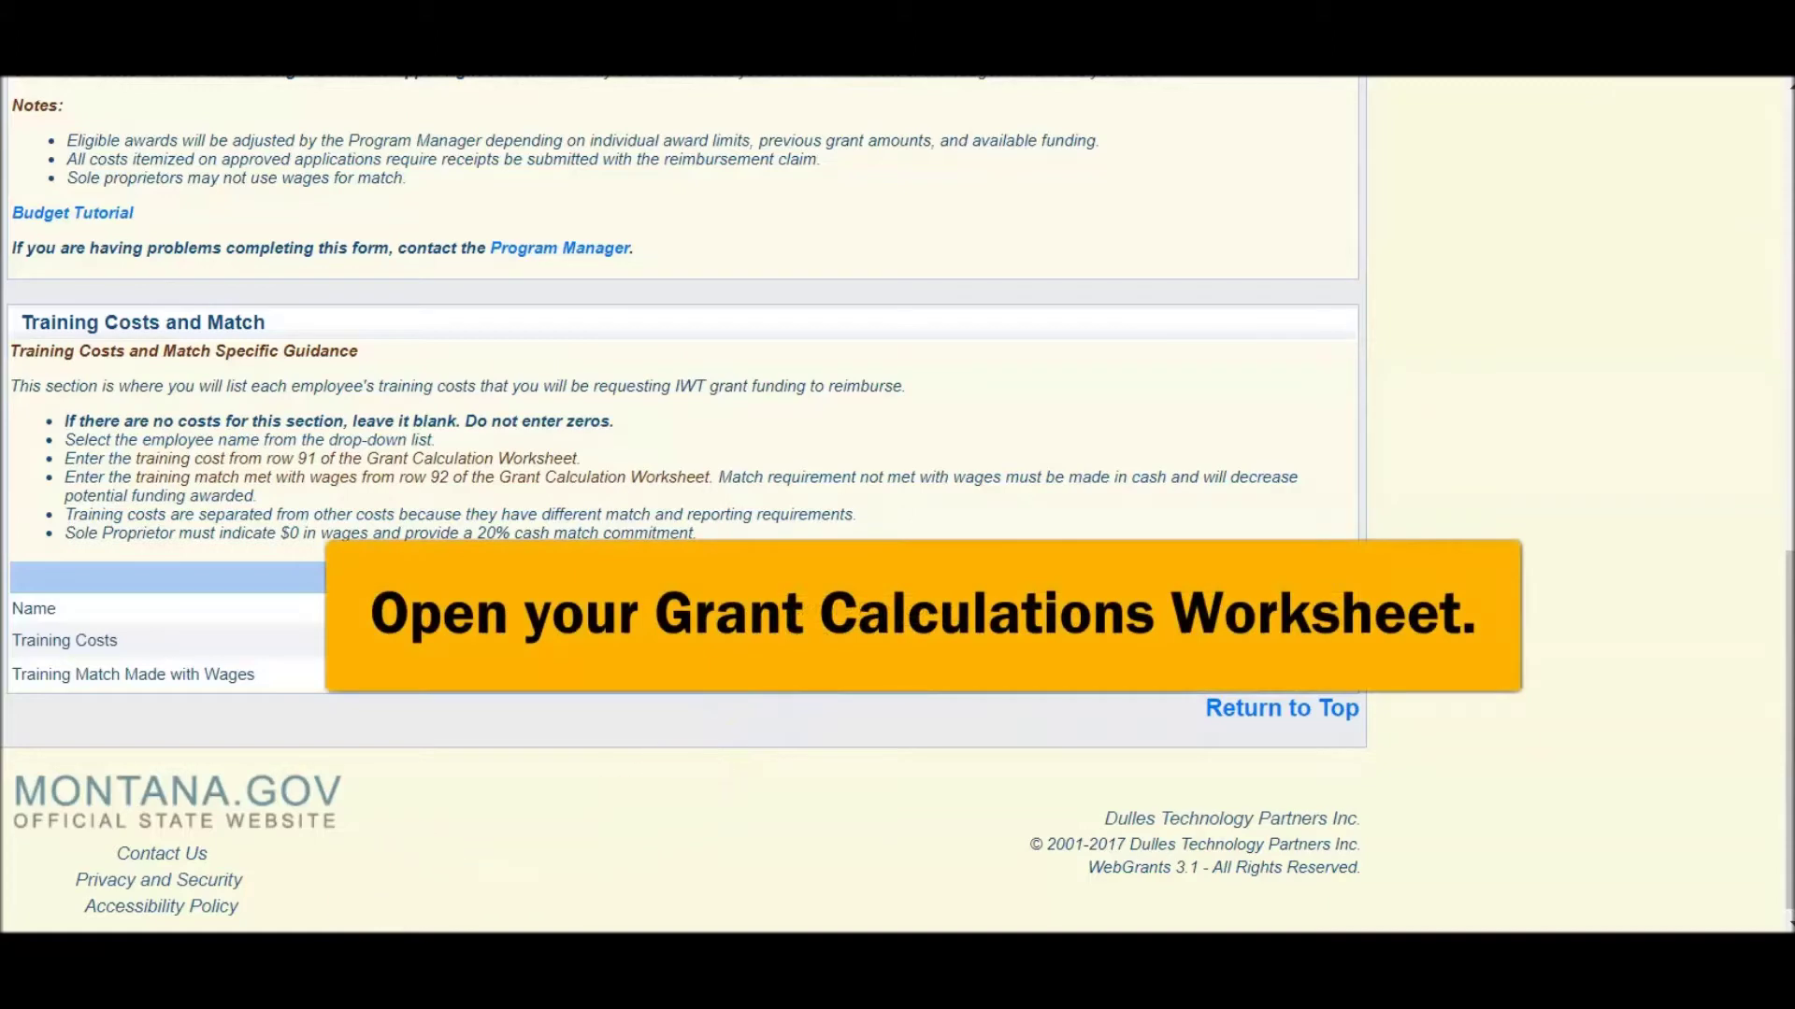
pyautogui.click(317, 878)
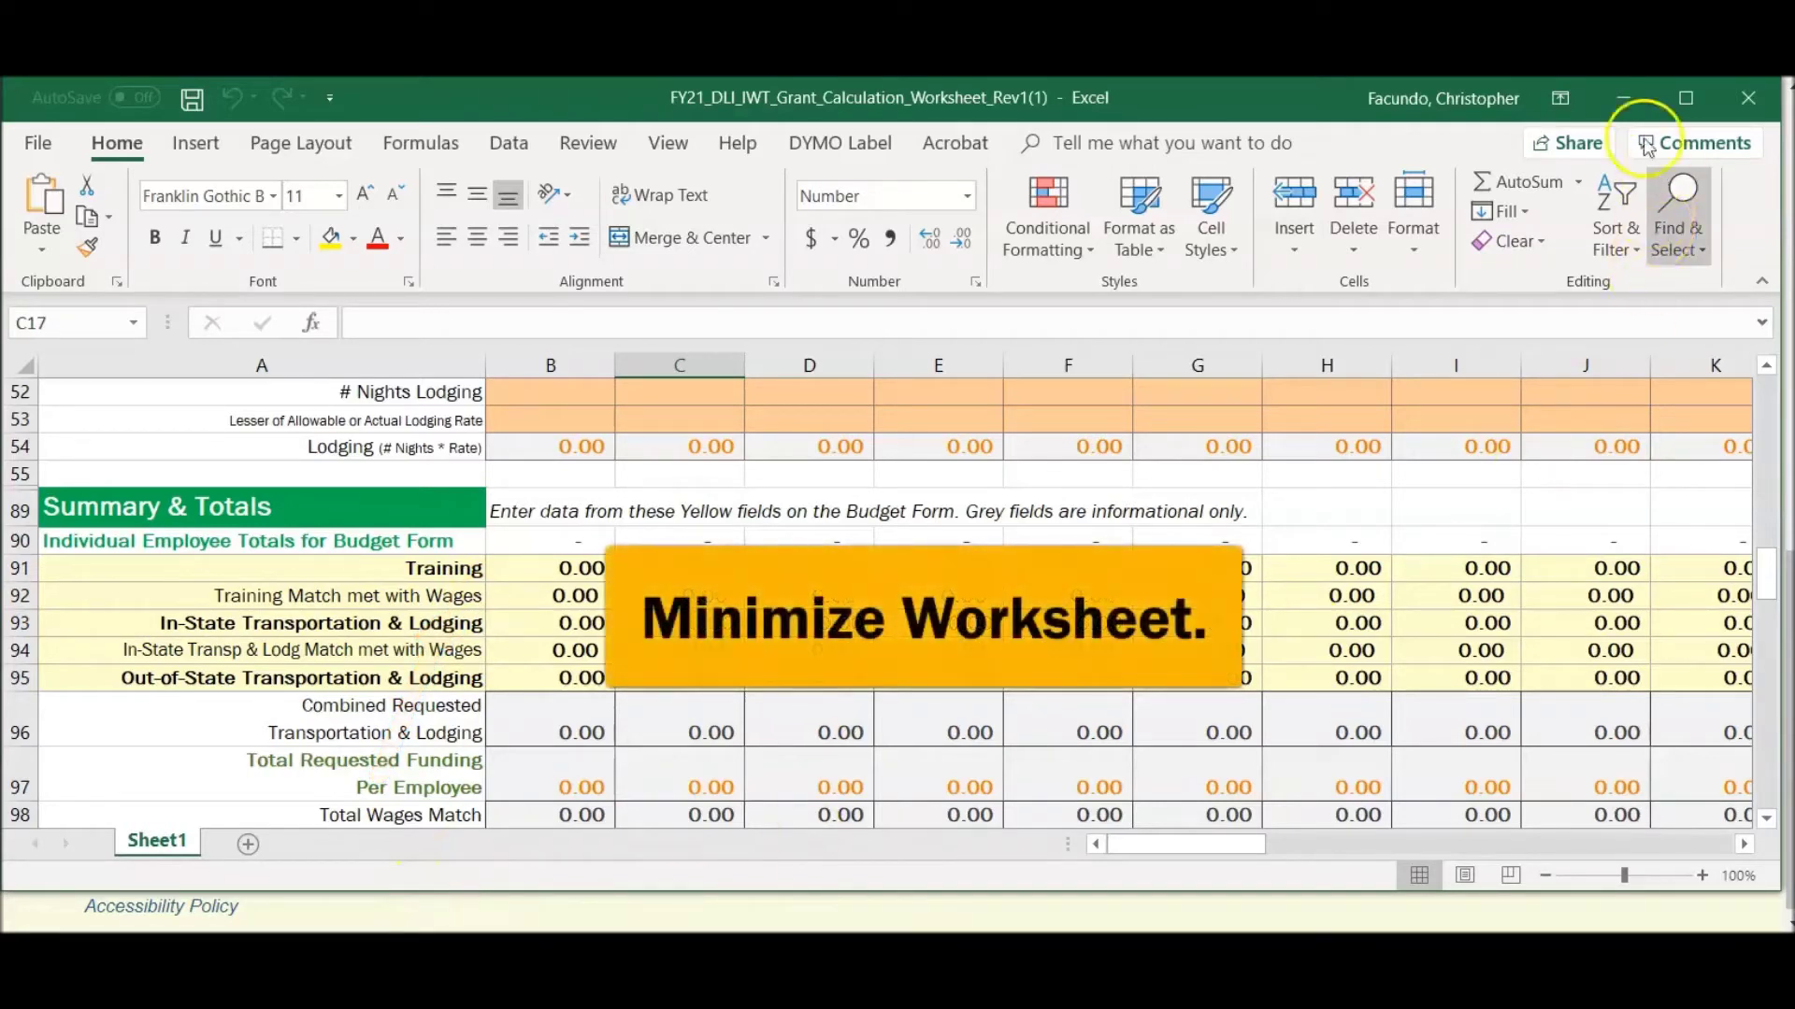
# Leave the empty training cost entry and go back to application 103246's budget form.
pyautogui.click(1624, 97)
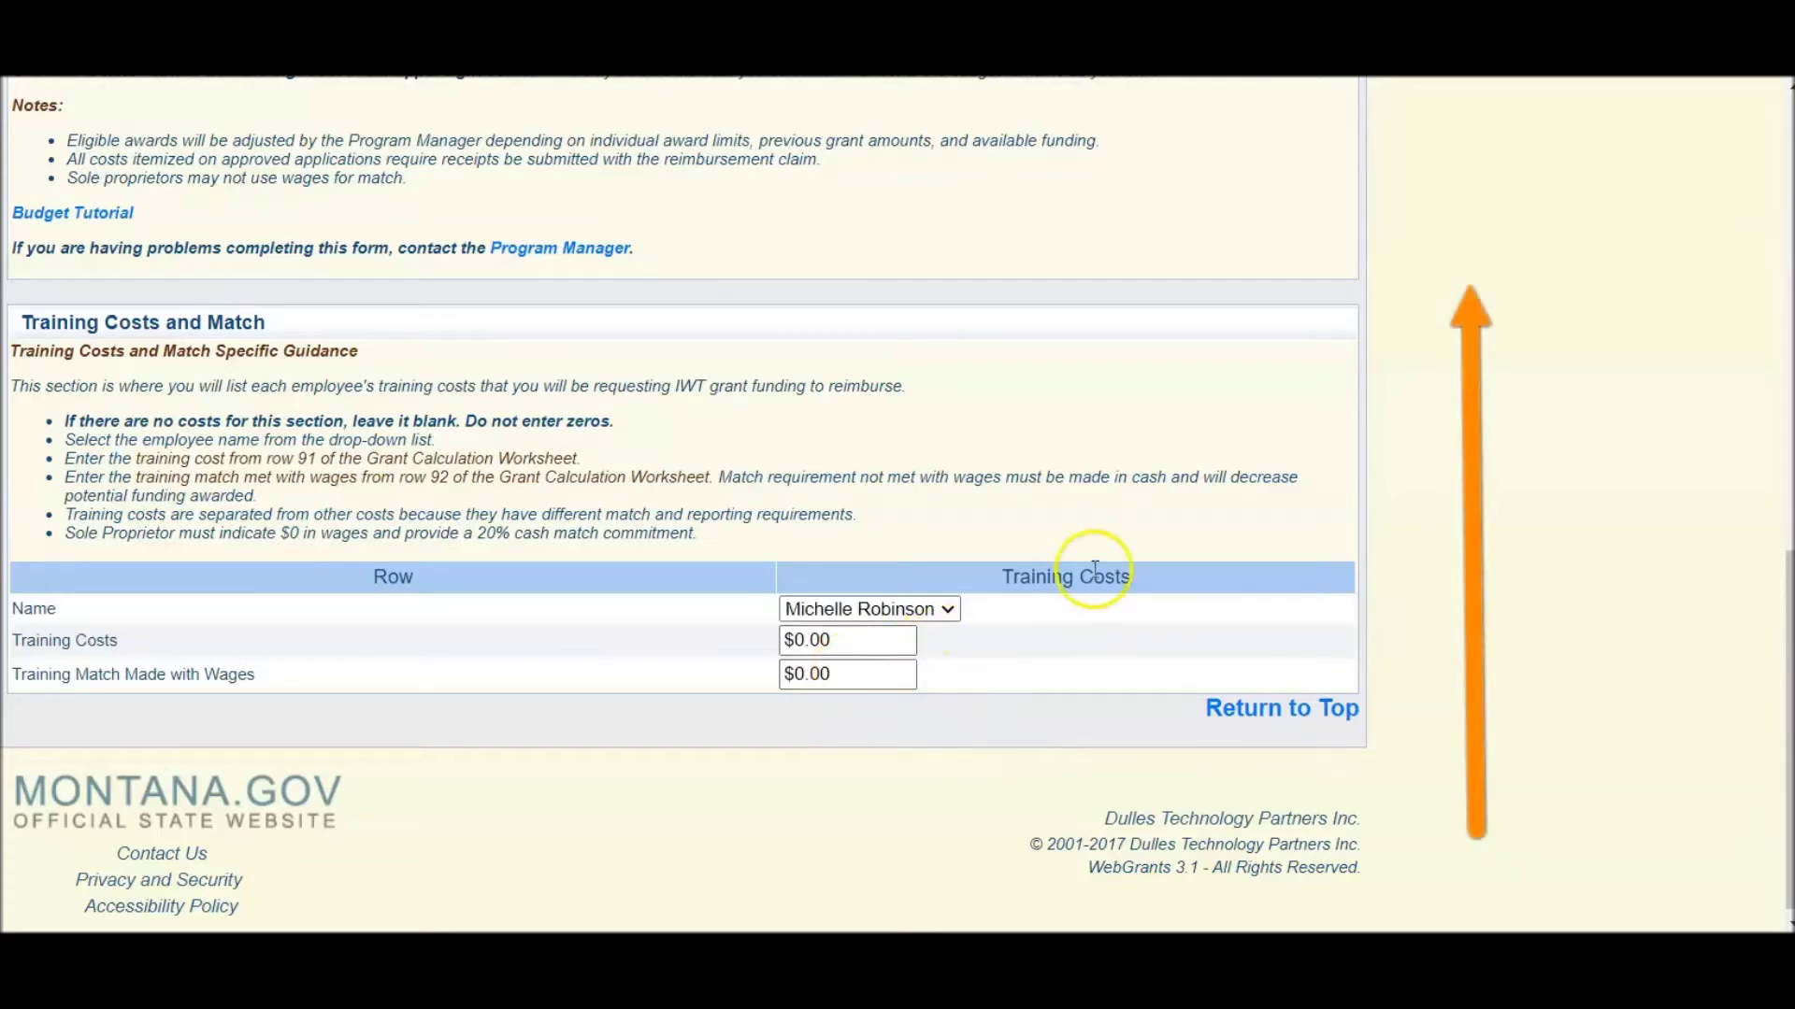
pyautogui.scroll(2, 1106, 572)
pyautogui.scroll(10, 1106, 566)
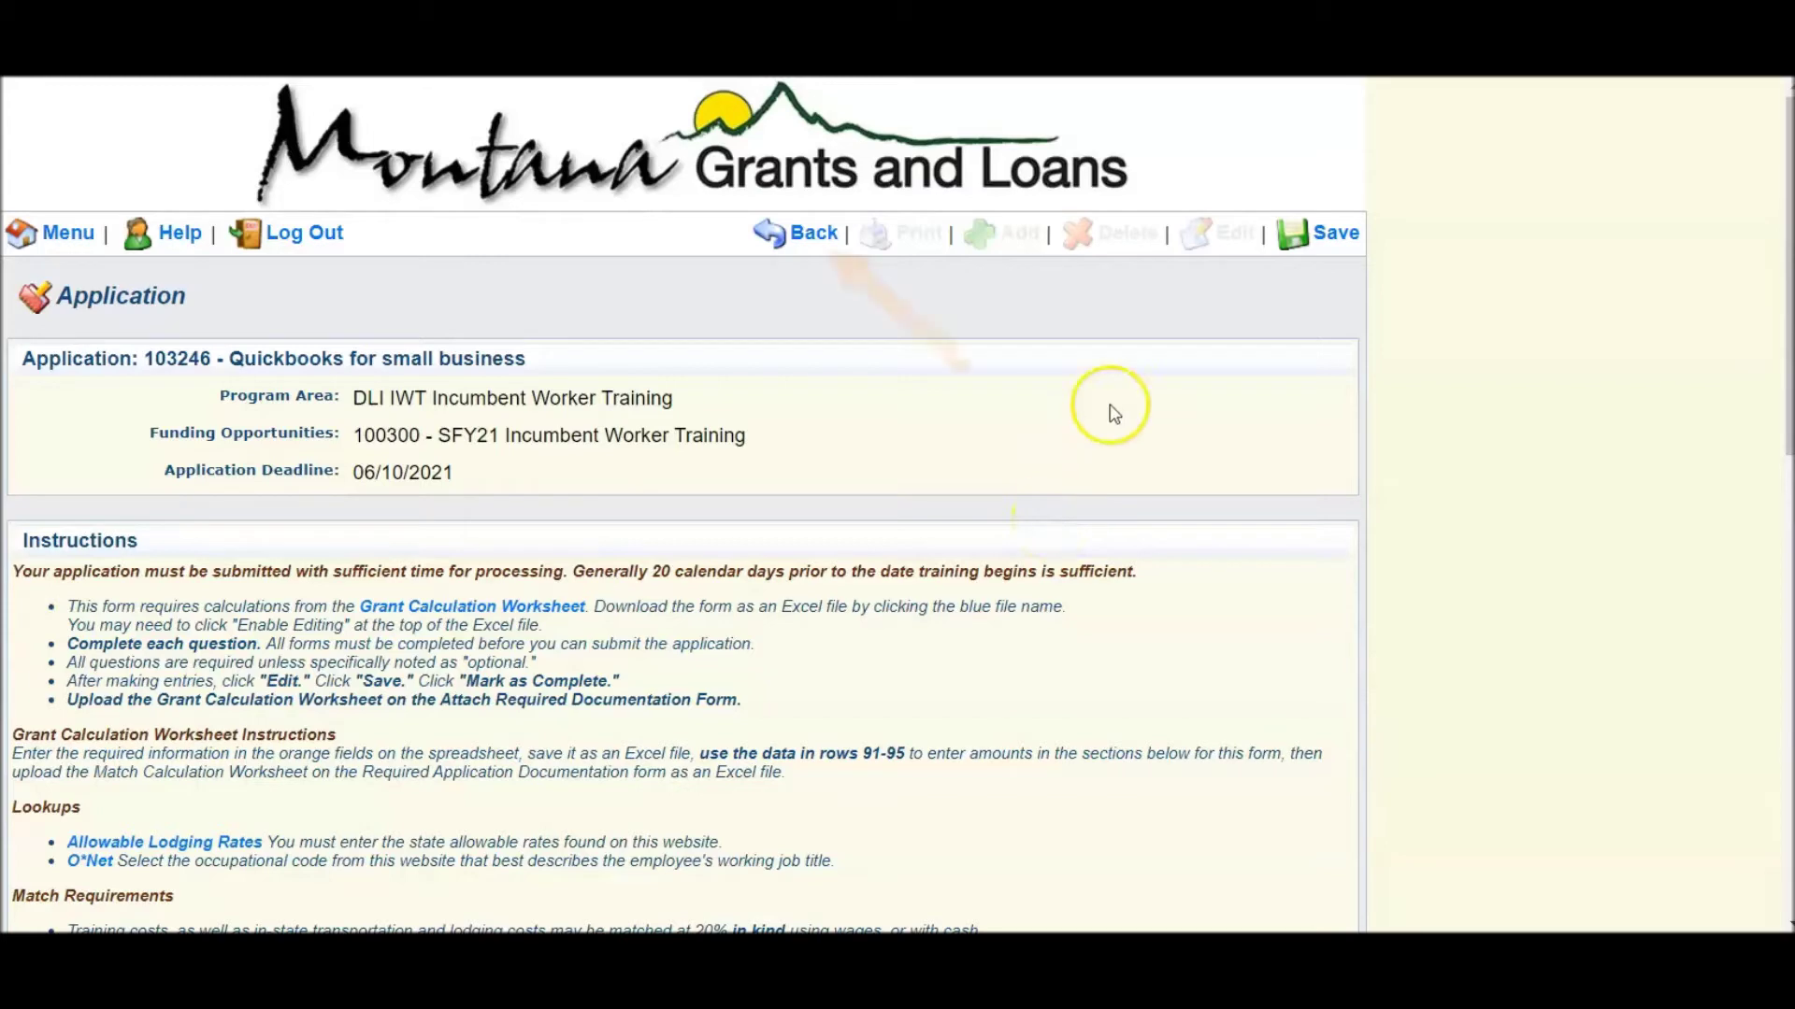
pyautogui.click(800, 233)
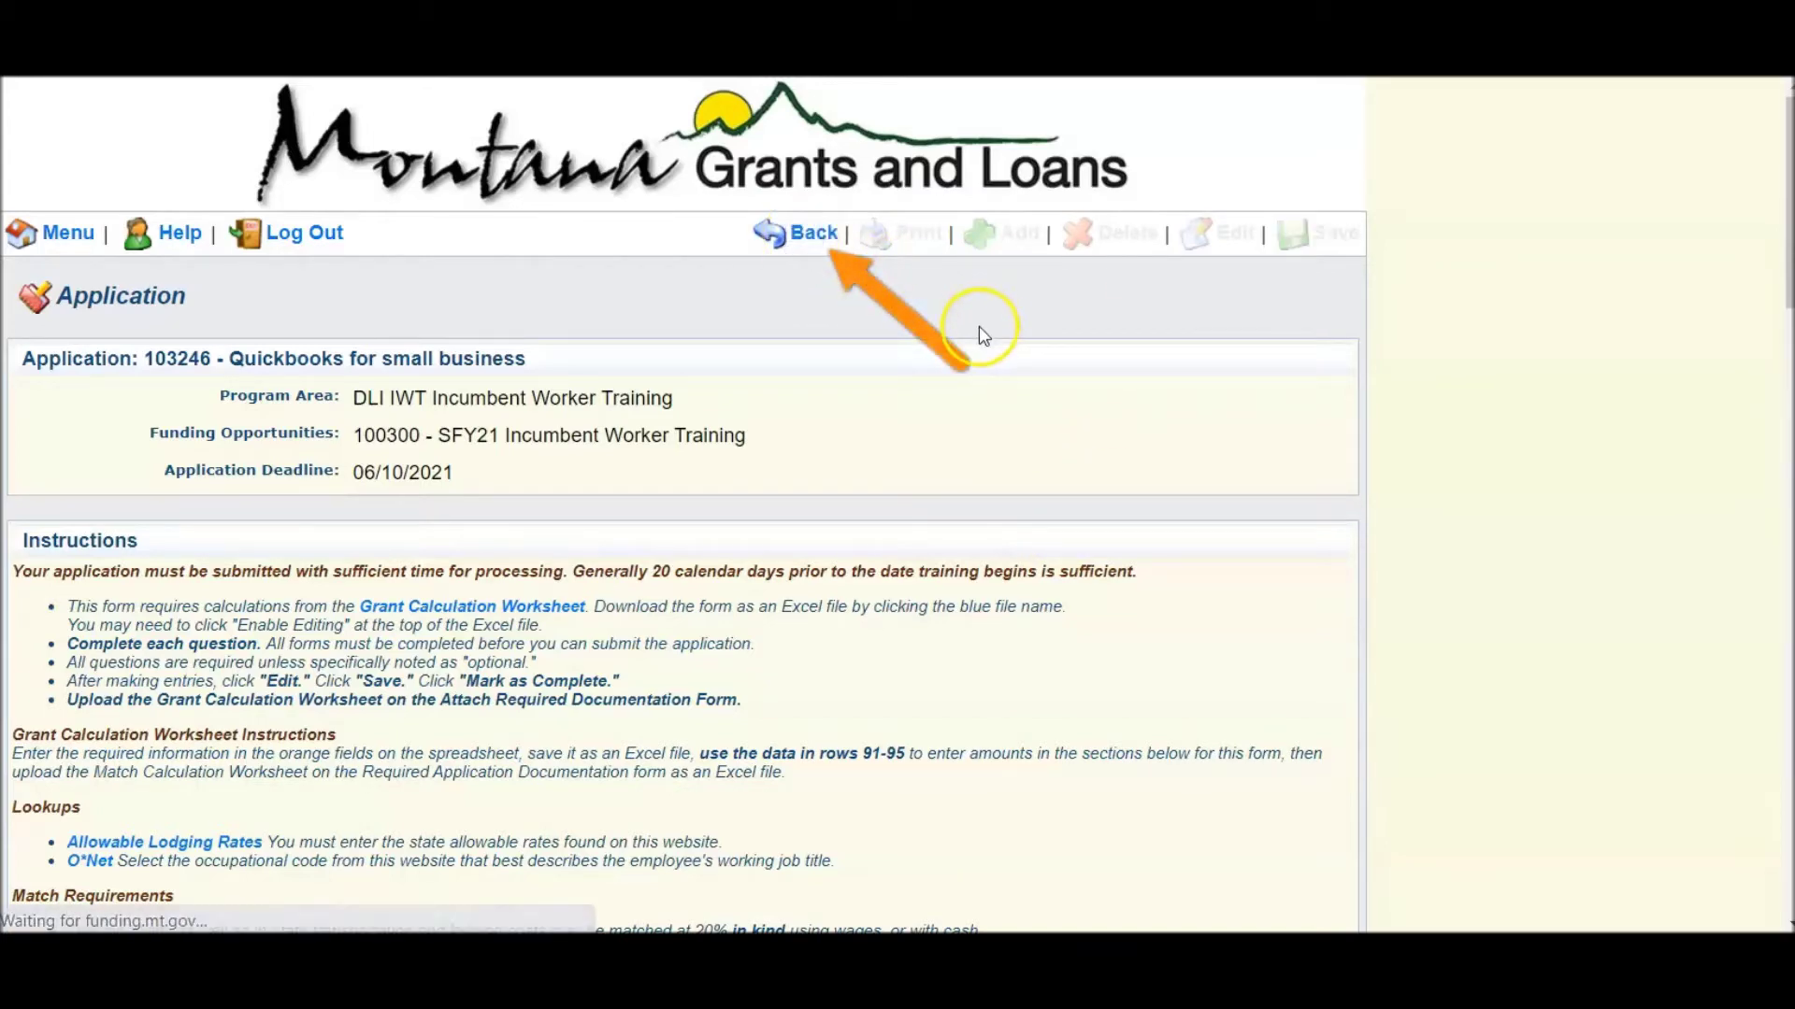
# Start a new entry in the In-State Transportation and Lodging Costs and Match section.
pyautogui.scroll(-6, 1015, 505)
pyautogui.scroll(-3, 1017, 513)
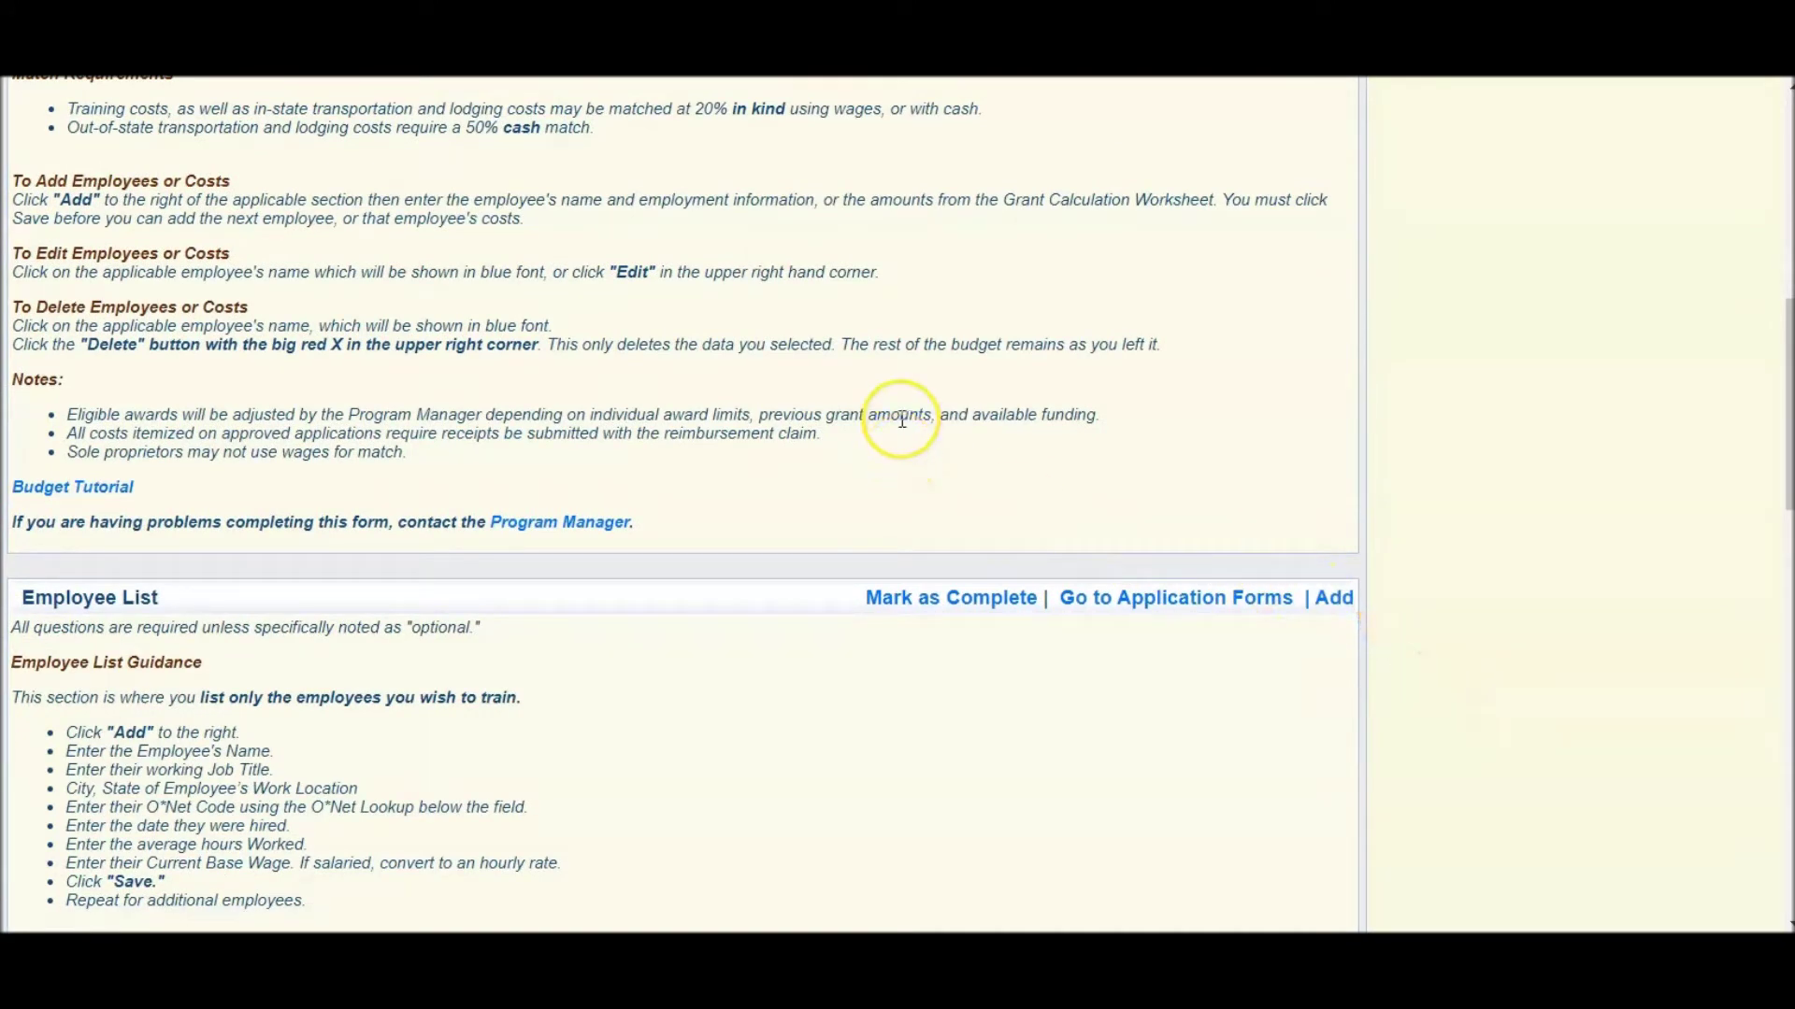
pyautogui.scroll(-4, 804, 411)
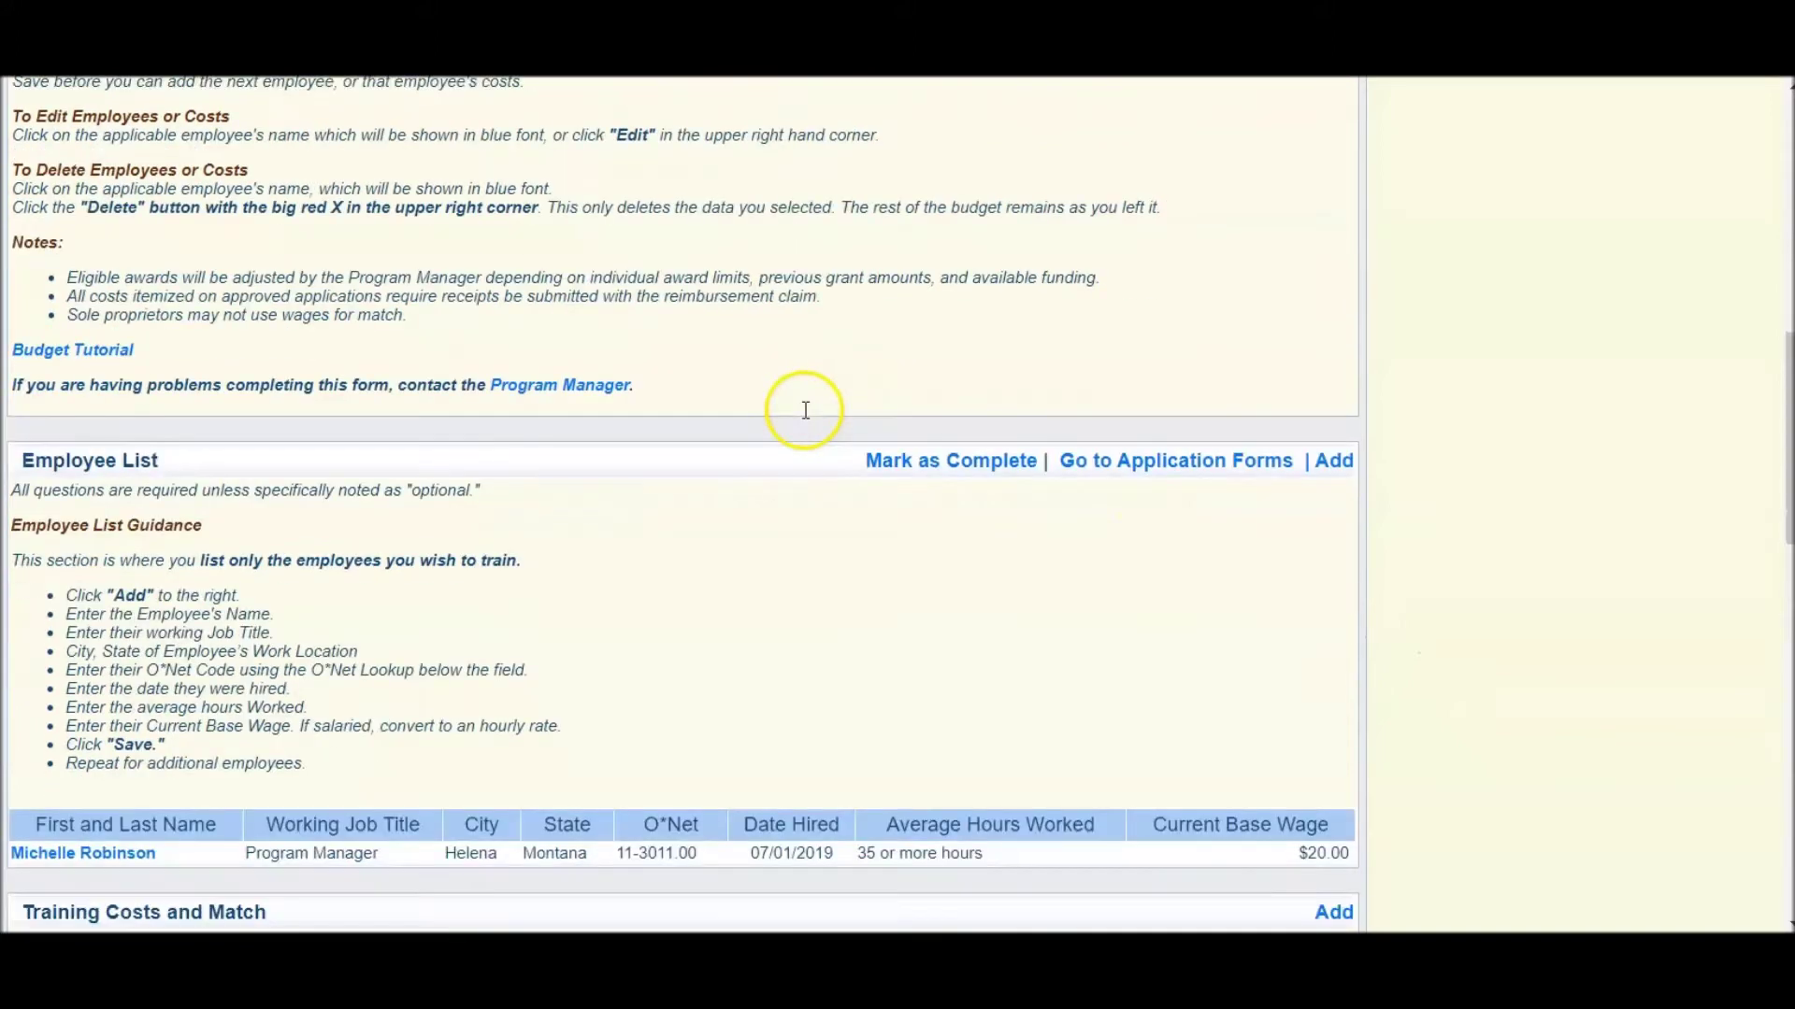
pyautogui.scroll(-3, 804, 417)
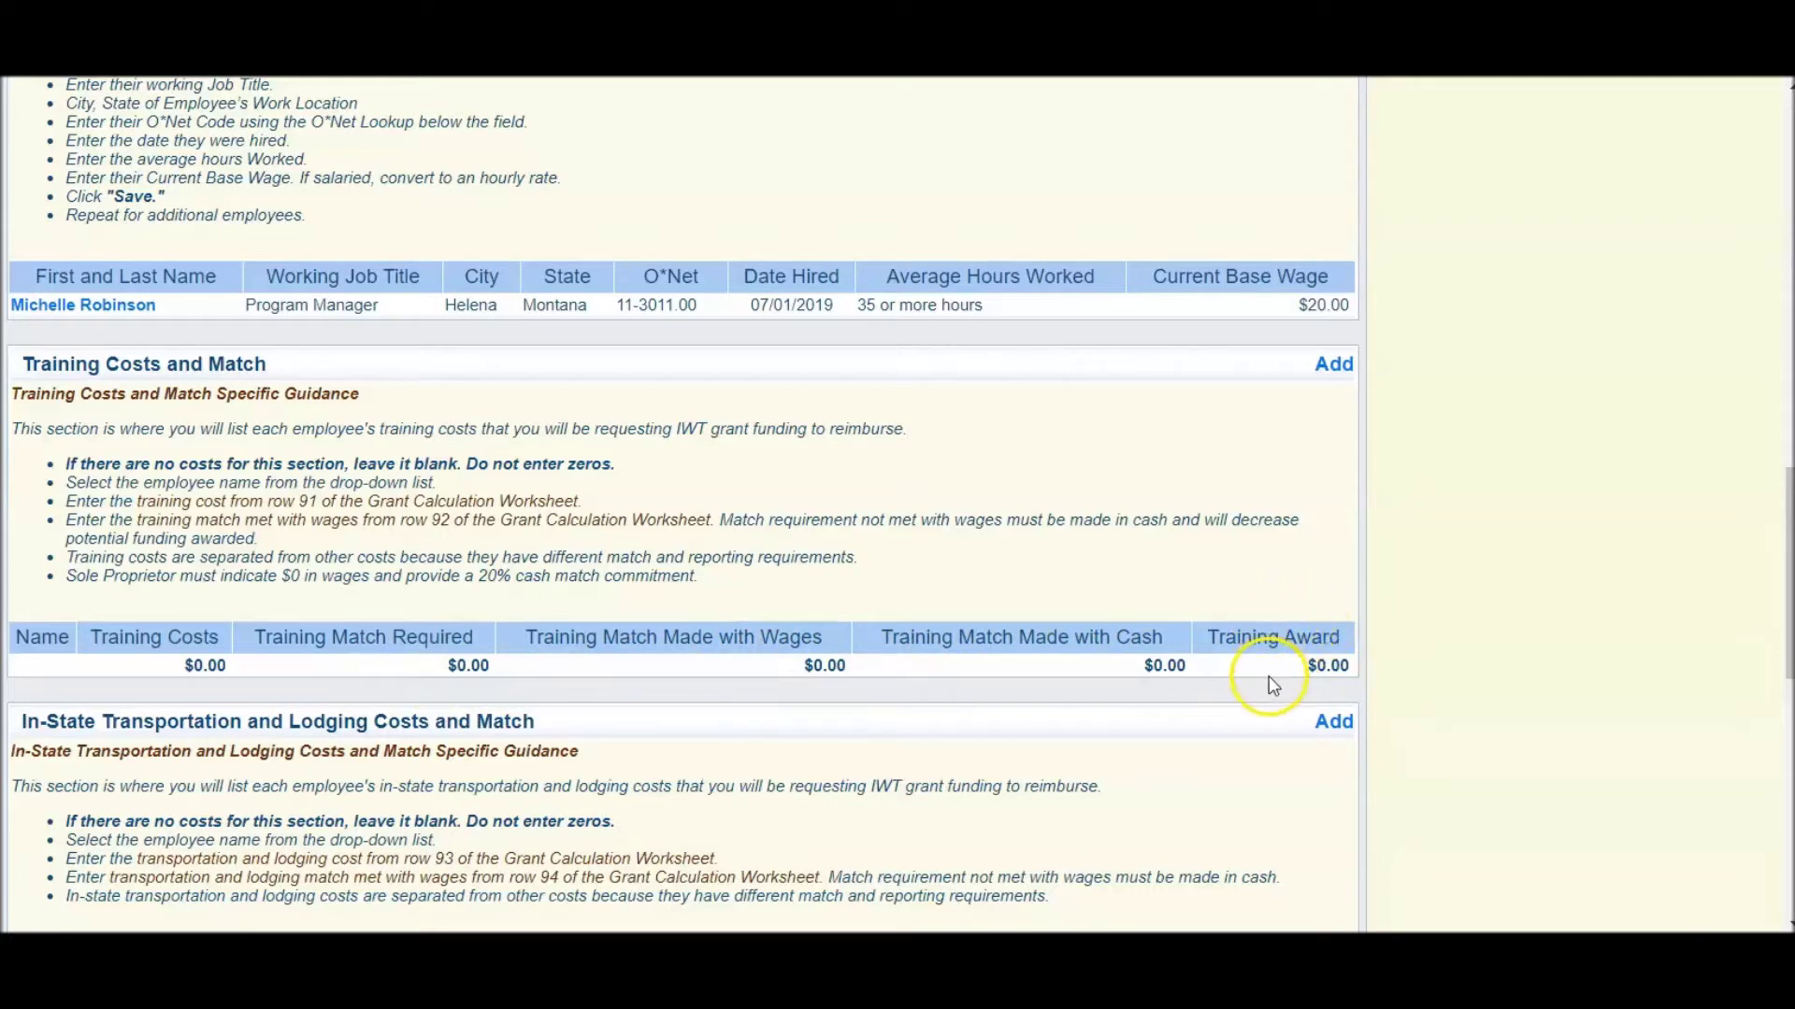
pyautogui.scroll(-2, 1300, 692)
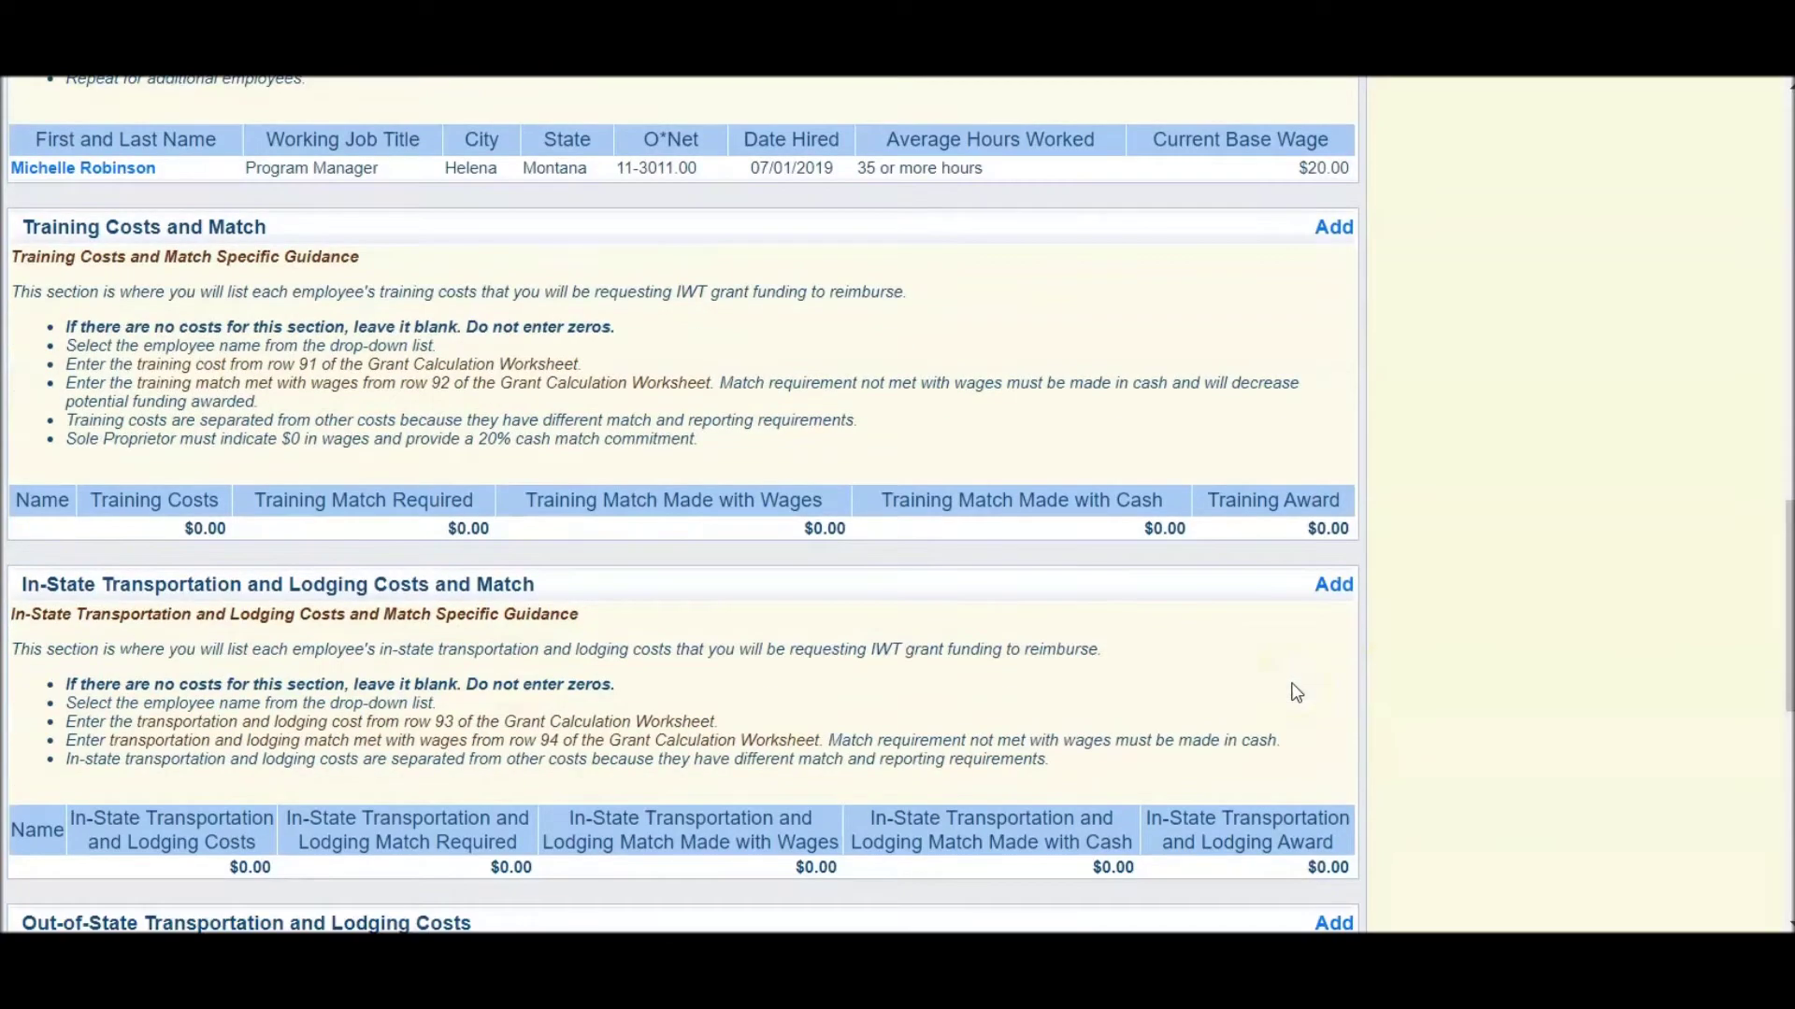
pyautogui.scroll(-2, 1296, 692)
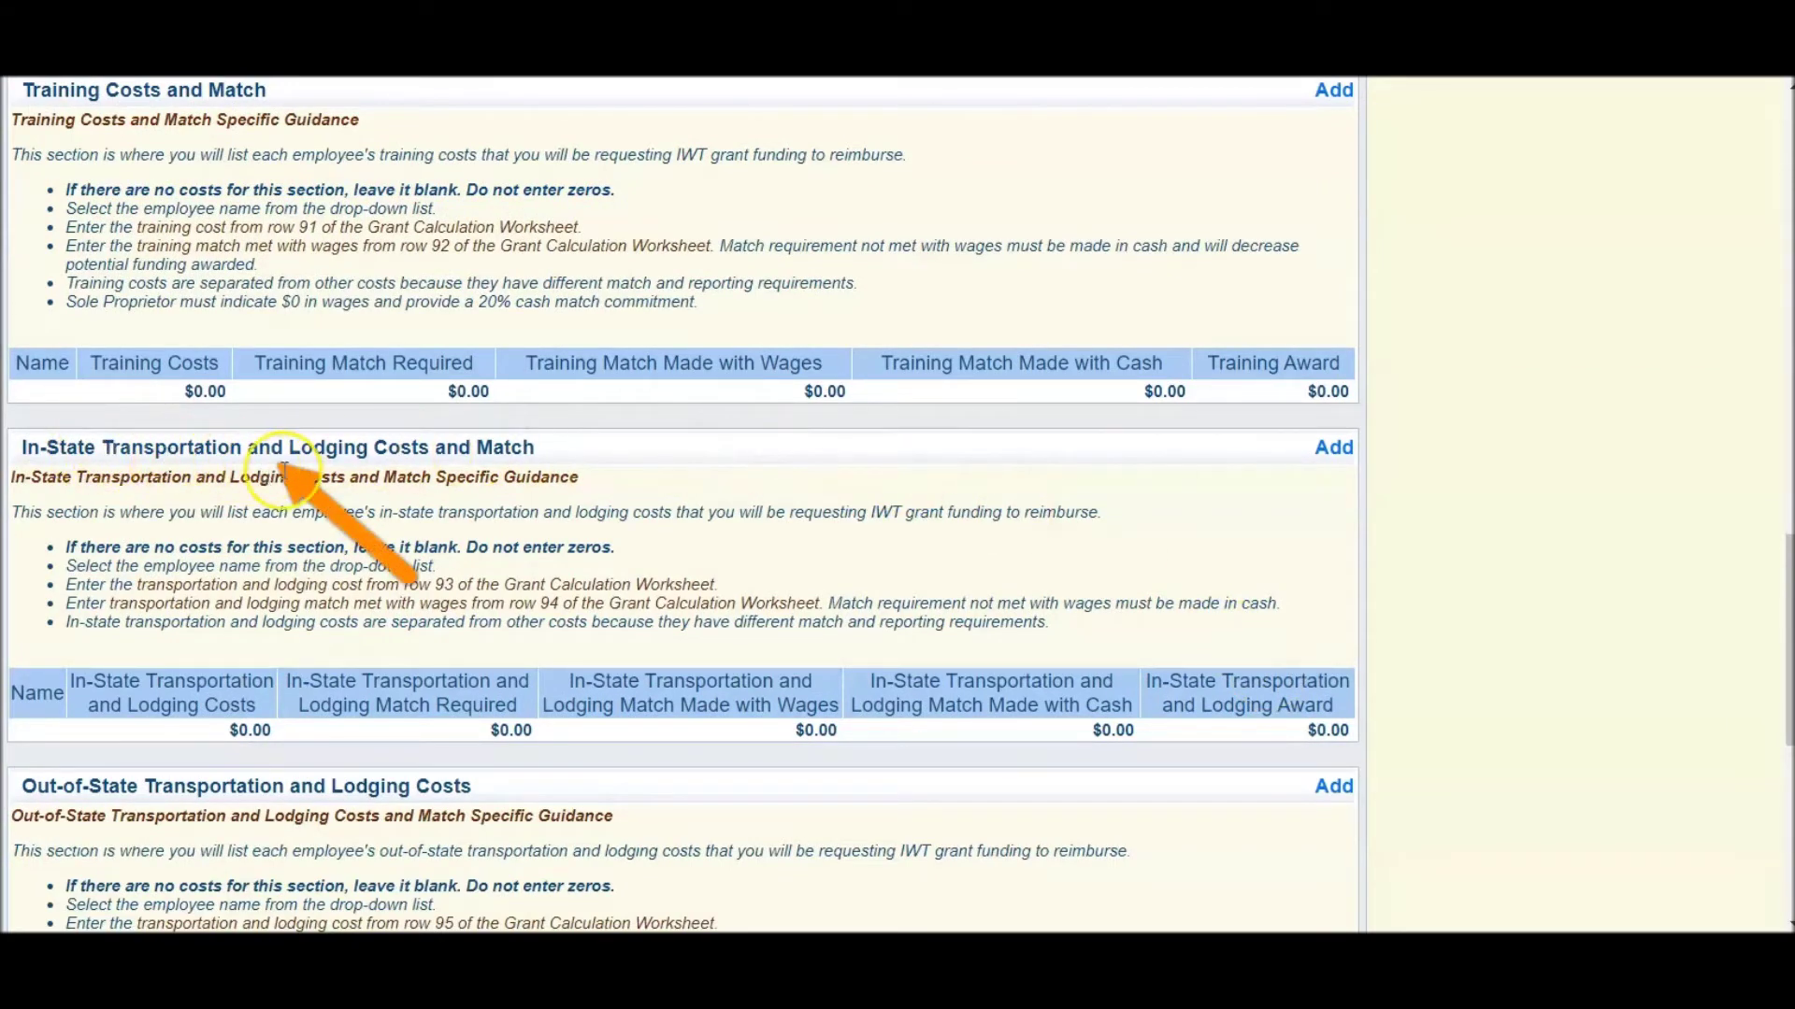
pyautogui.scroll(-2, 283, 501)
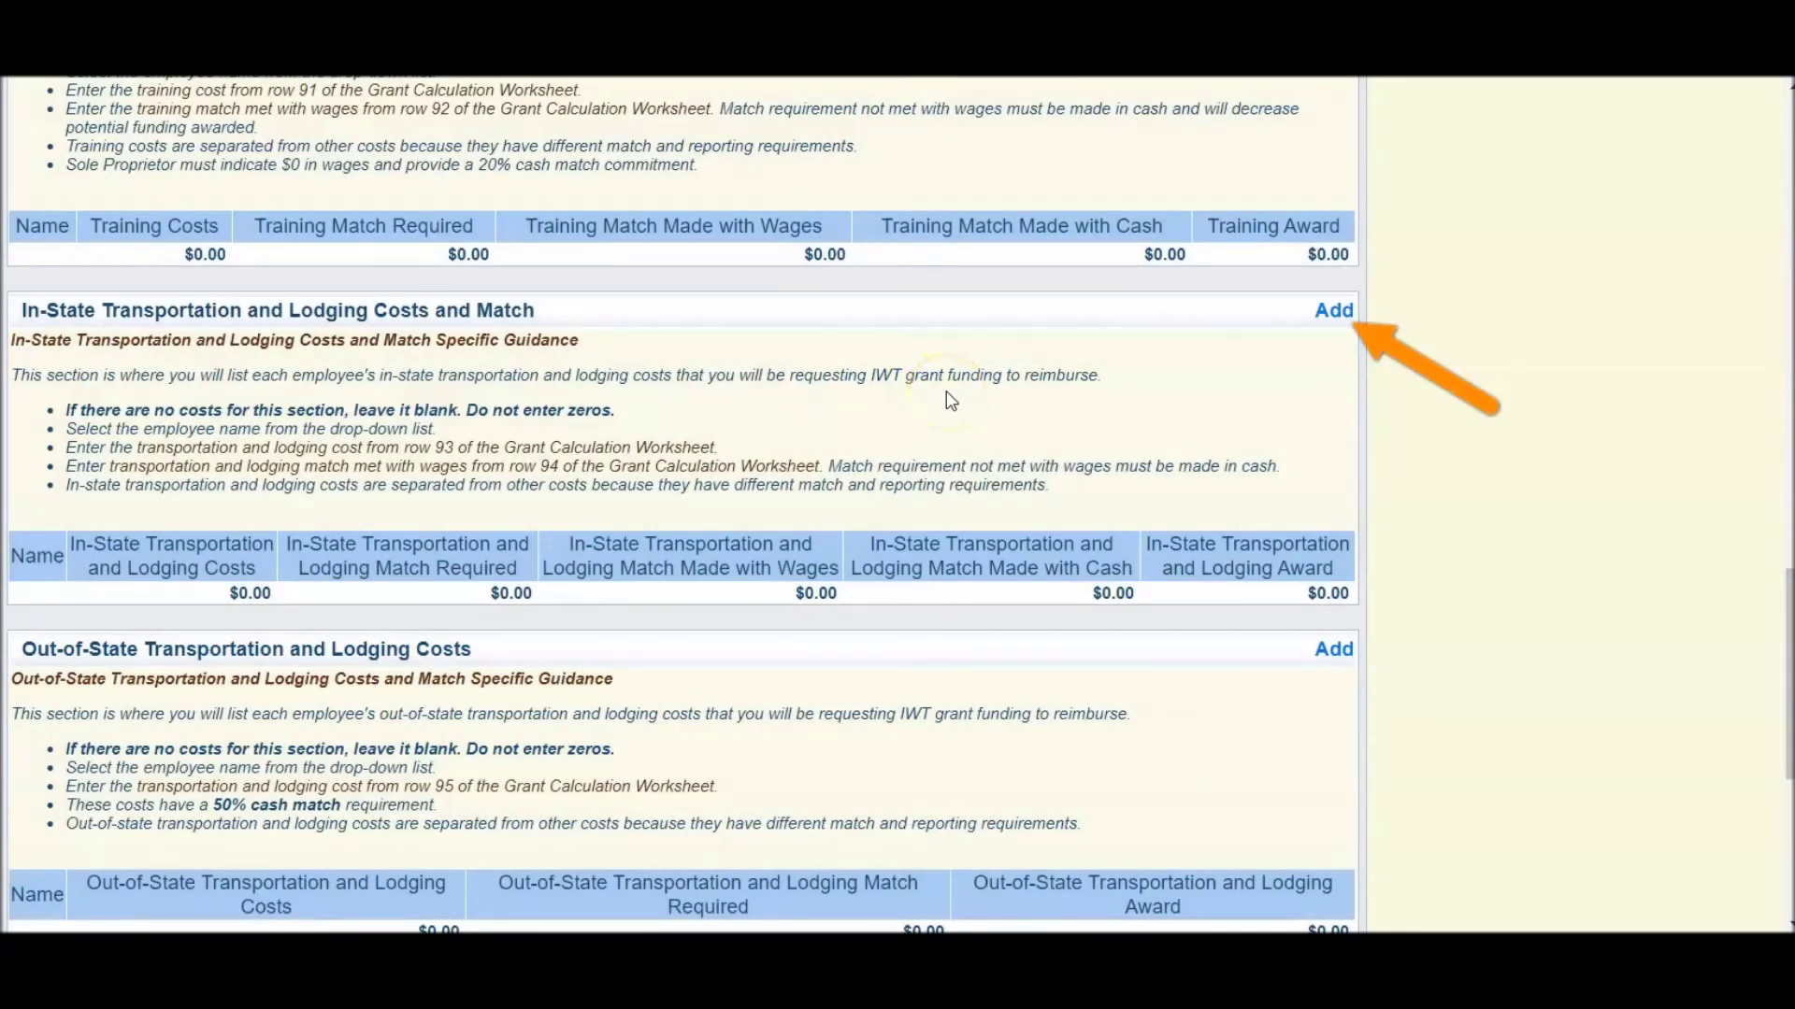
pyautogui.click(1333, 316)
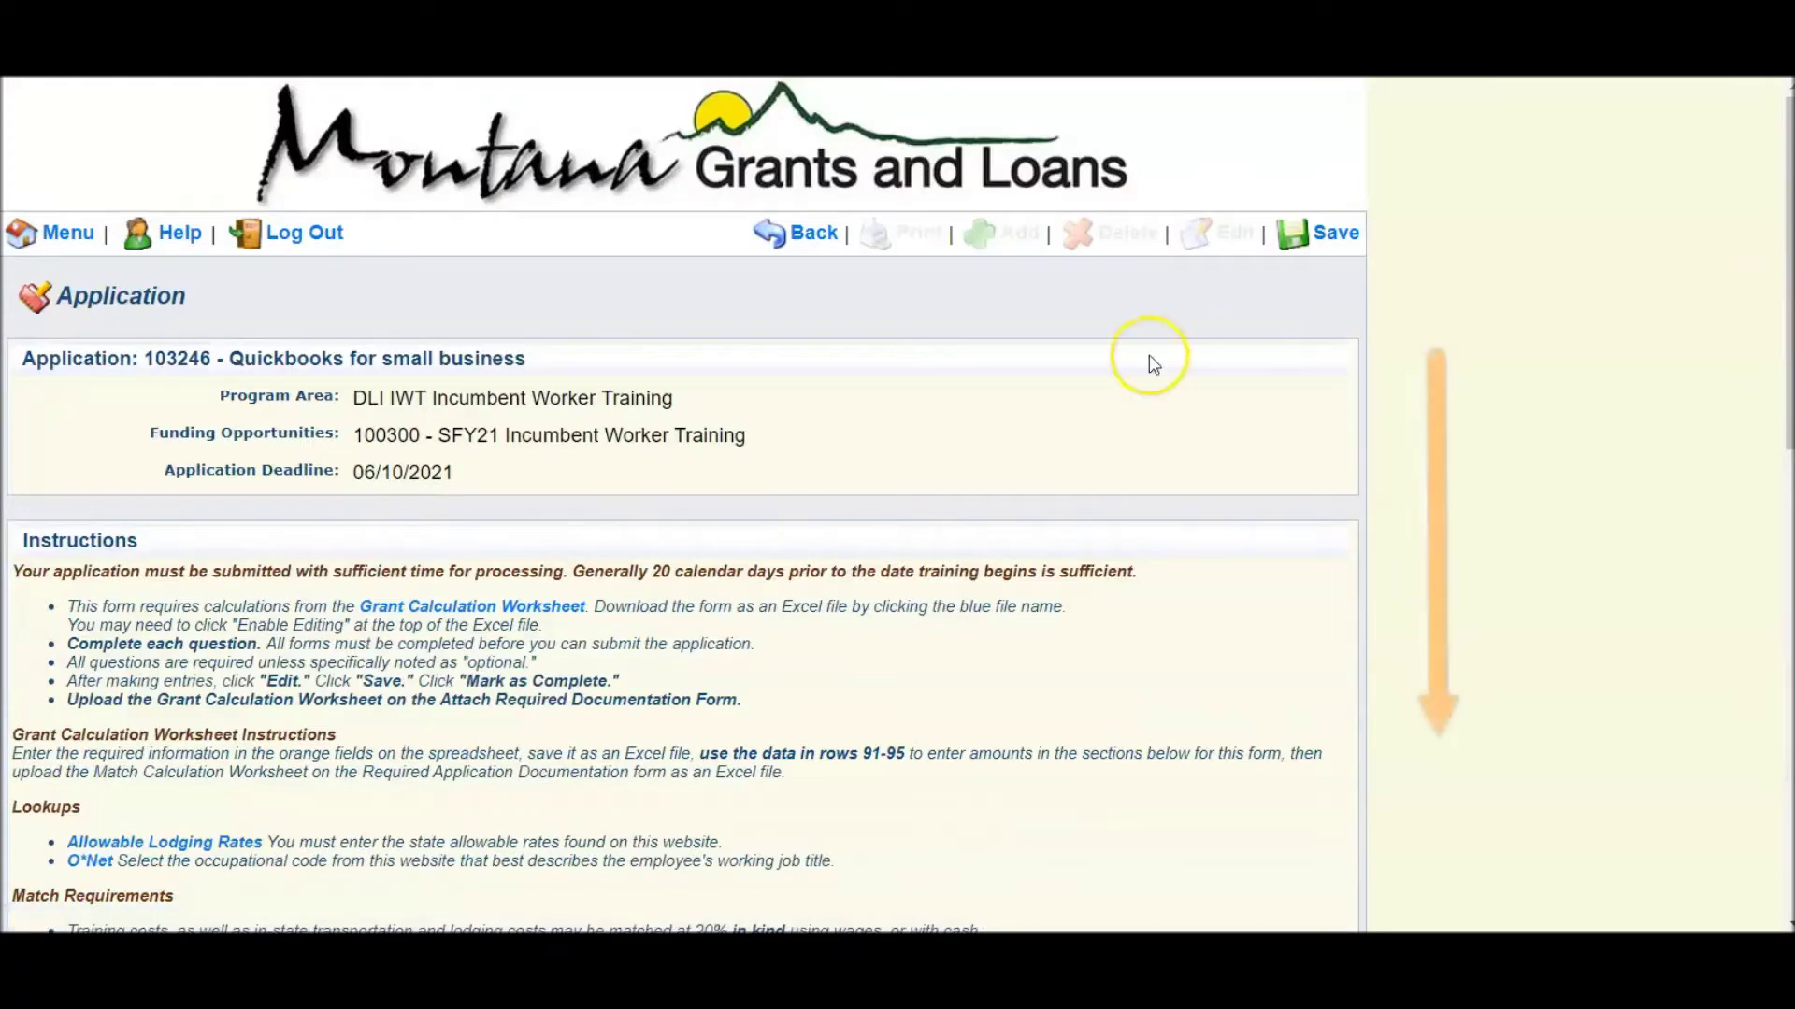
pyautogui.scroll(-4, 1044, 419)
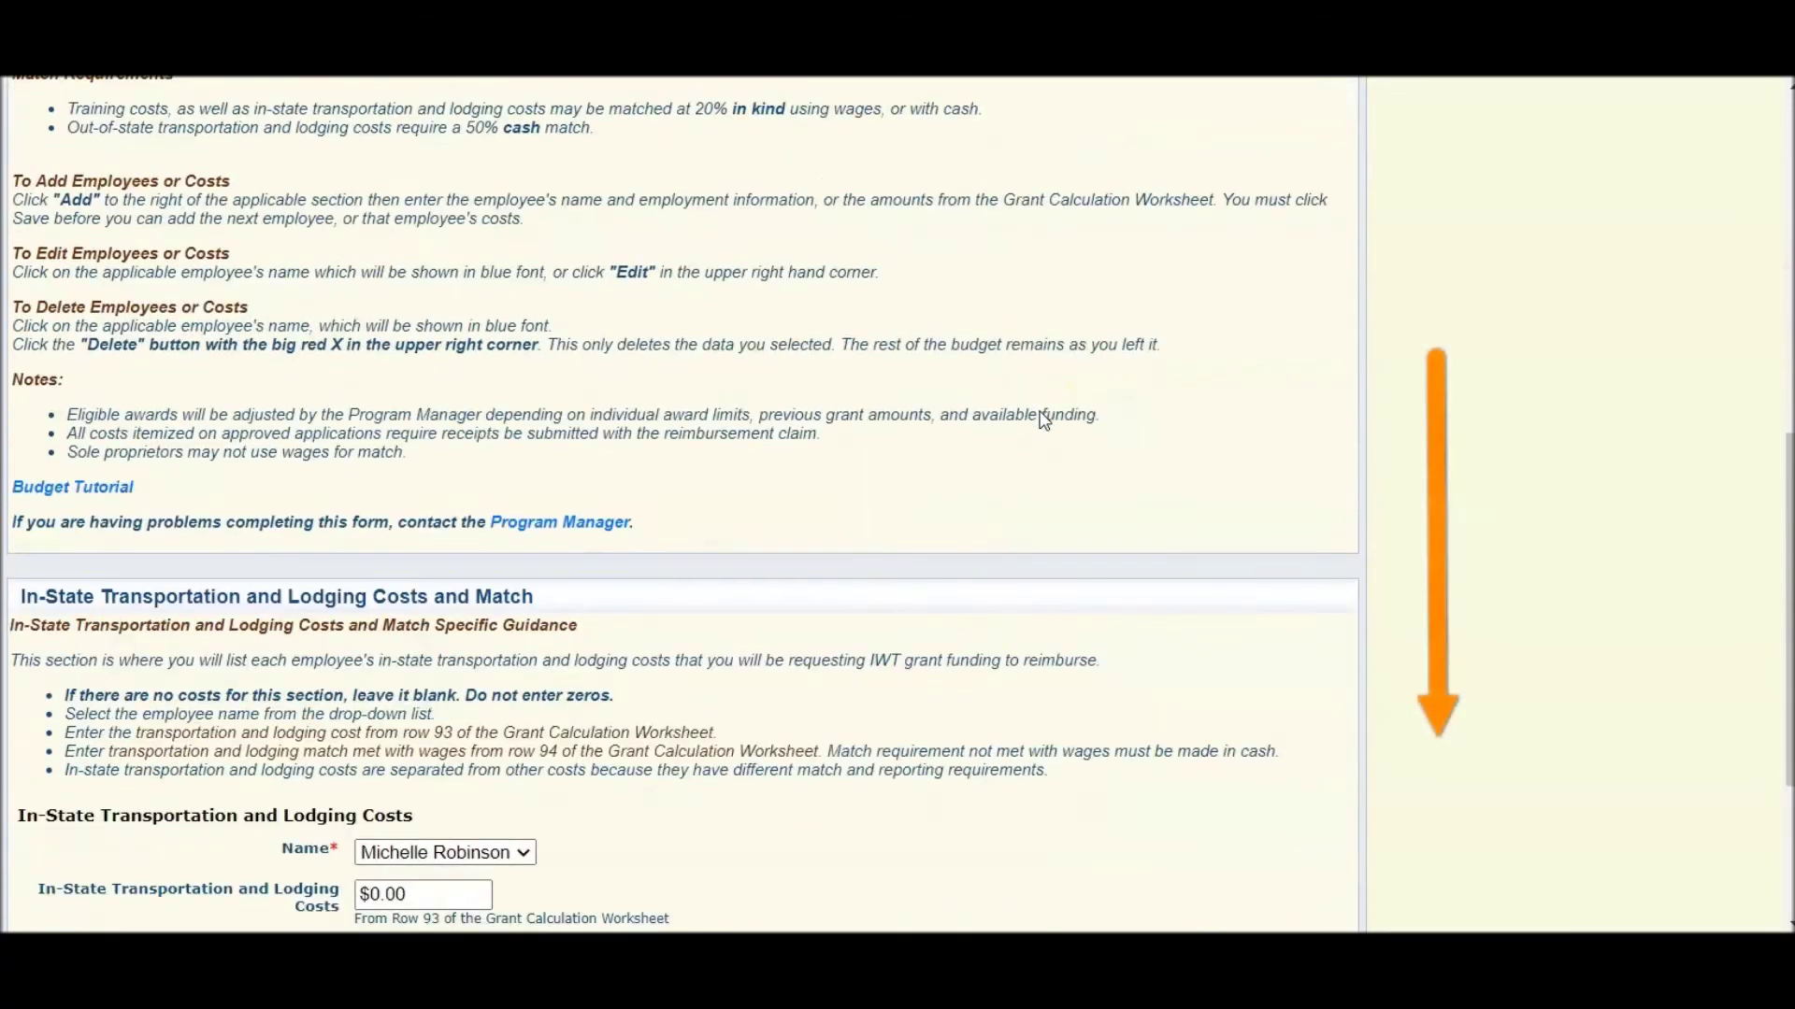
pyautogui.scroll(-3, 1044, 421)
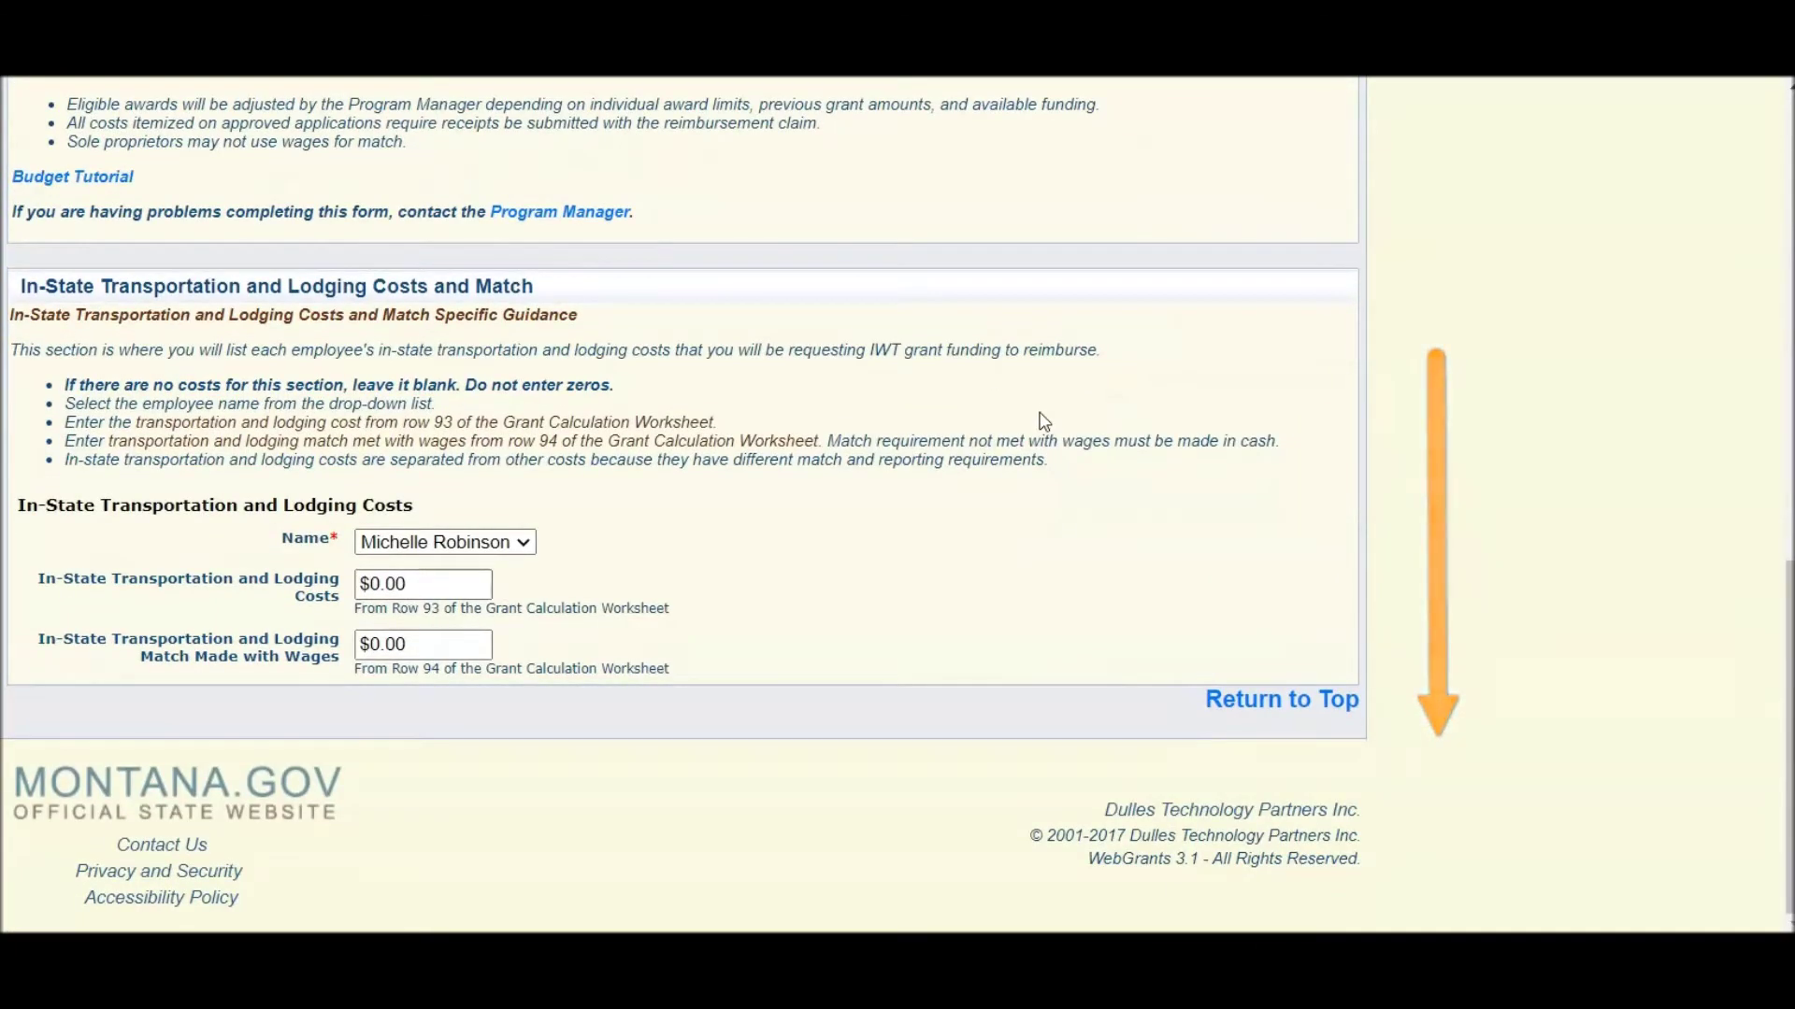
pyautogui.click(483, 636)
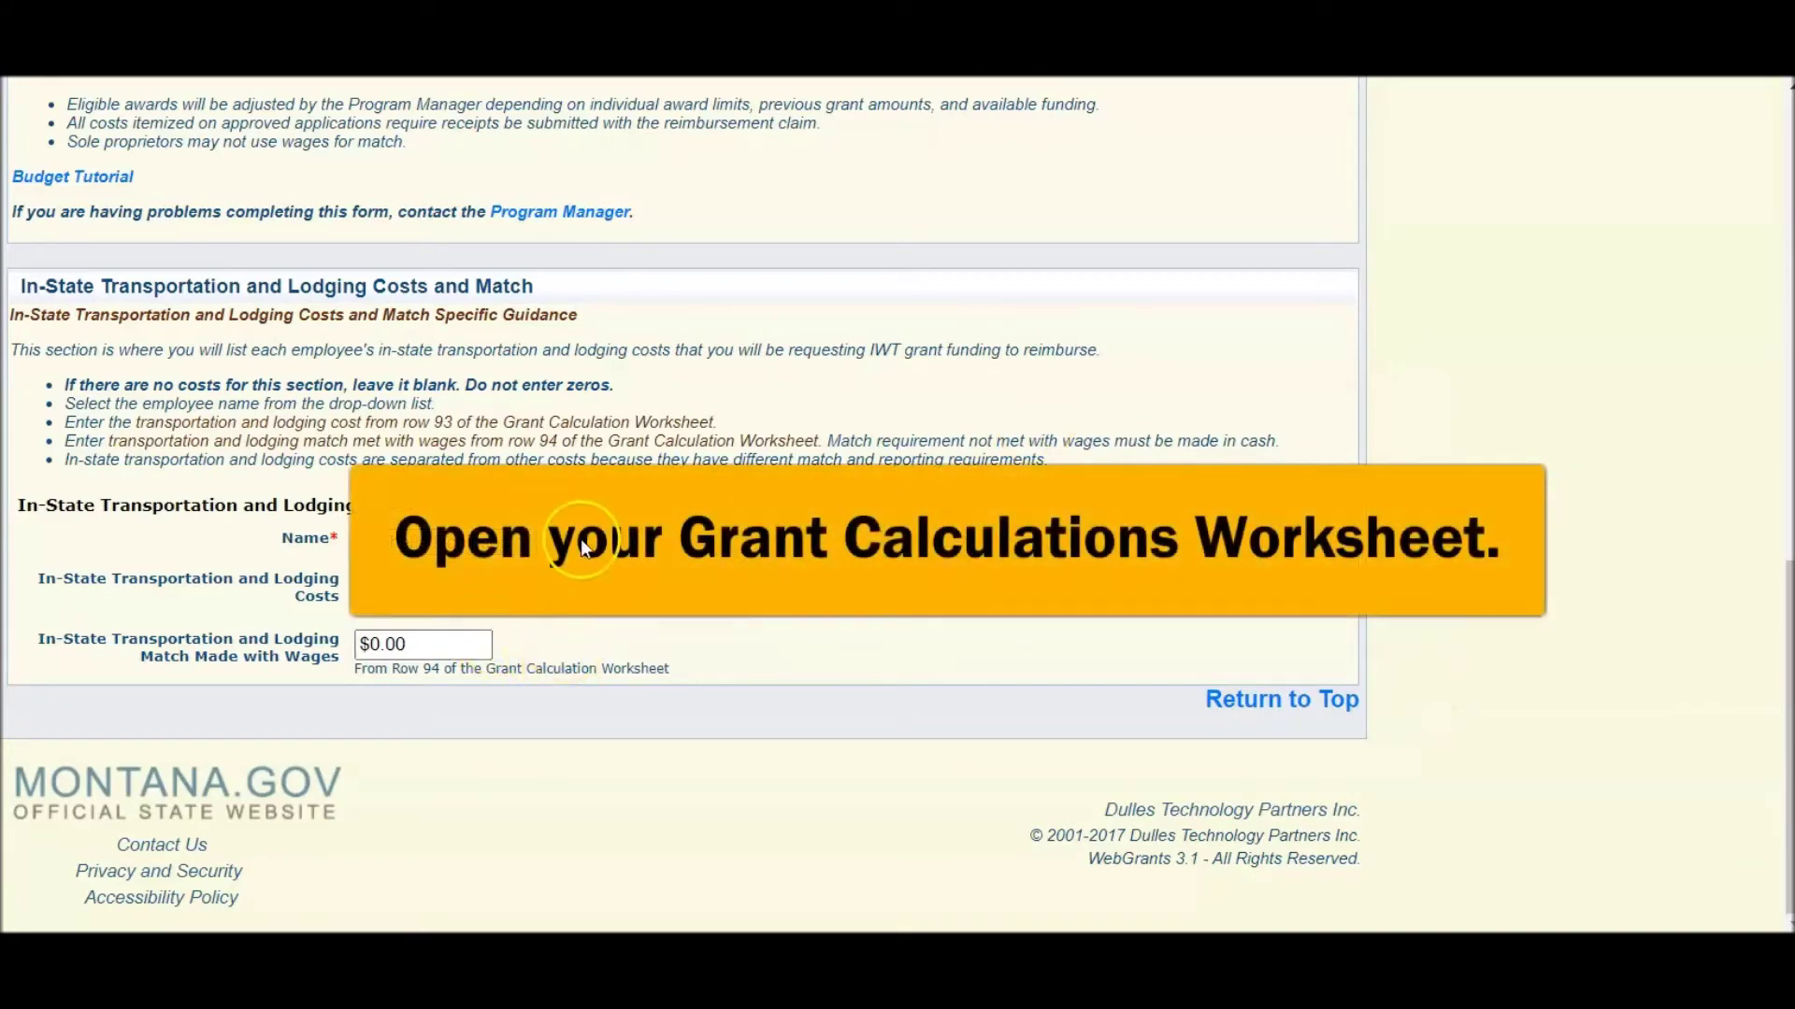
pyautogui.moveTo(315, 930)
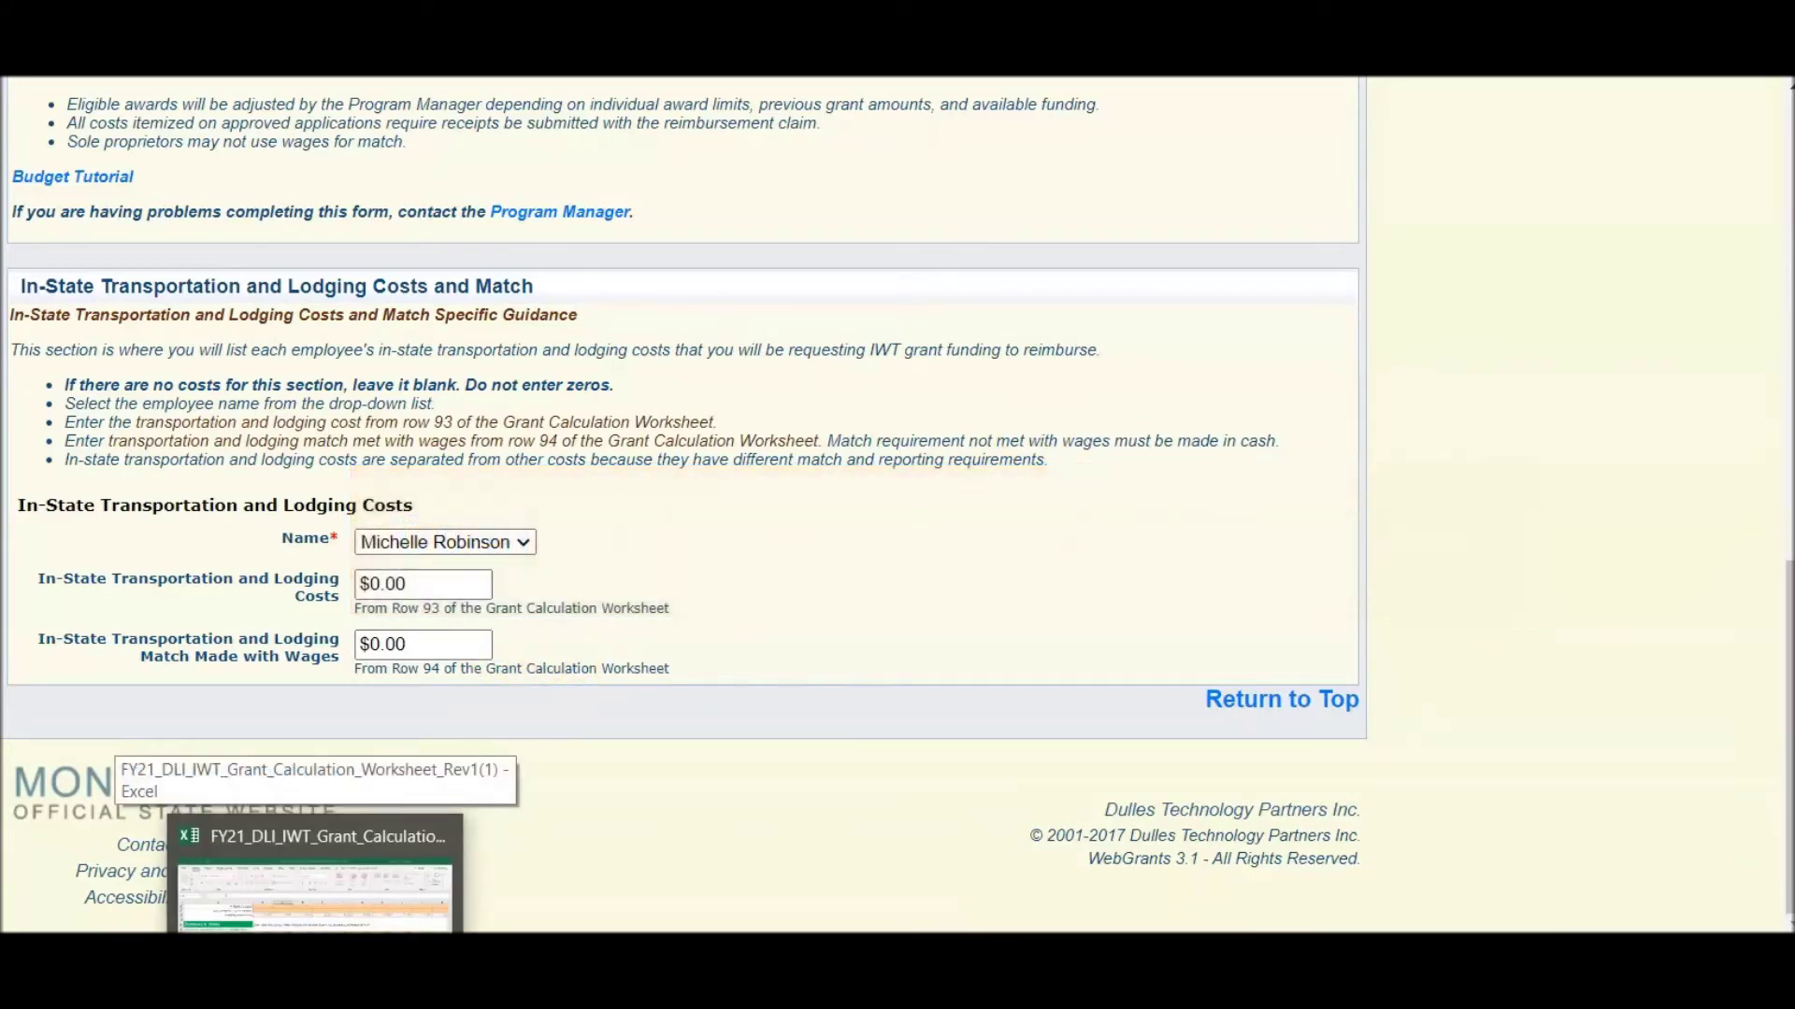
pyautogui.click(315, 879)
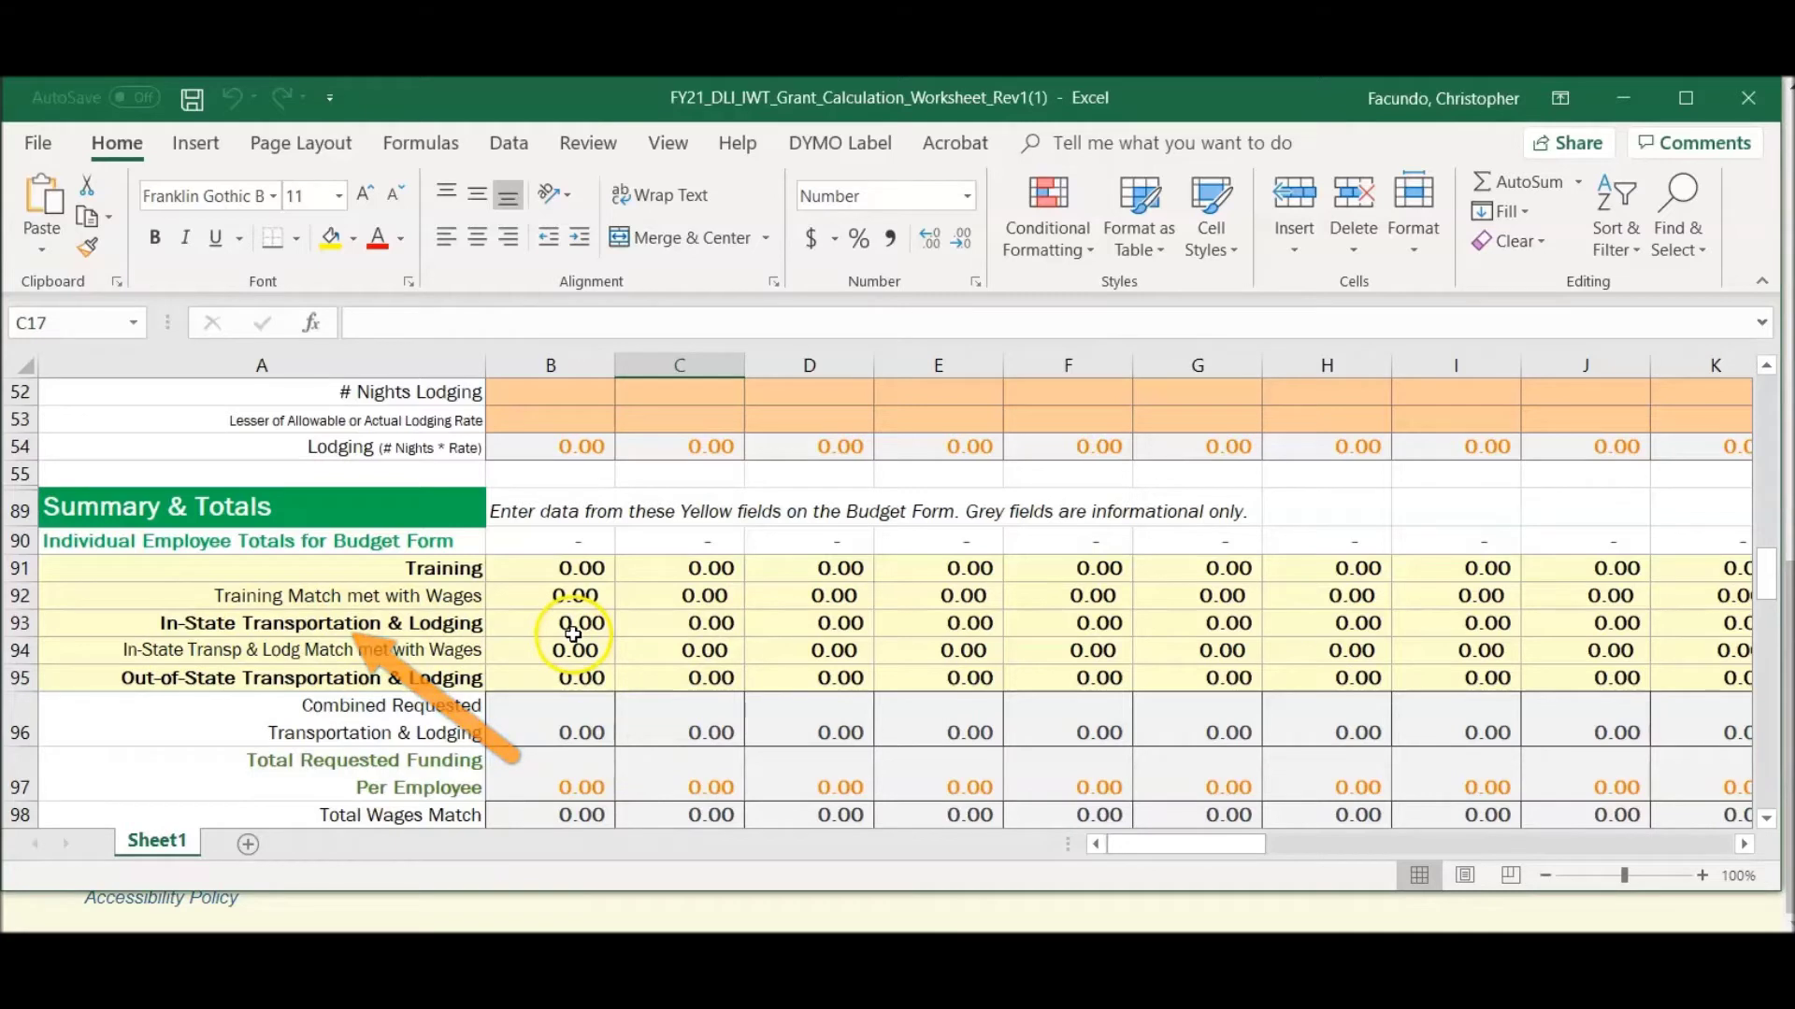
pyautogui.click(1627, 93)
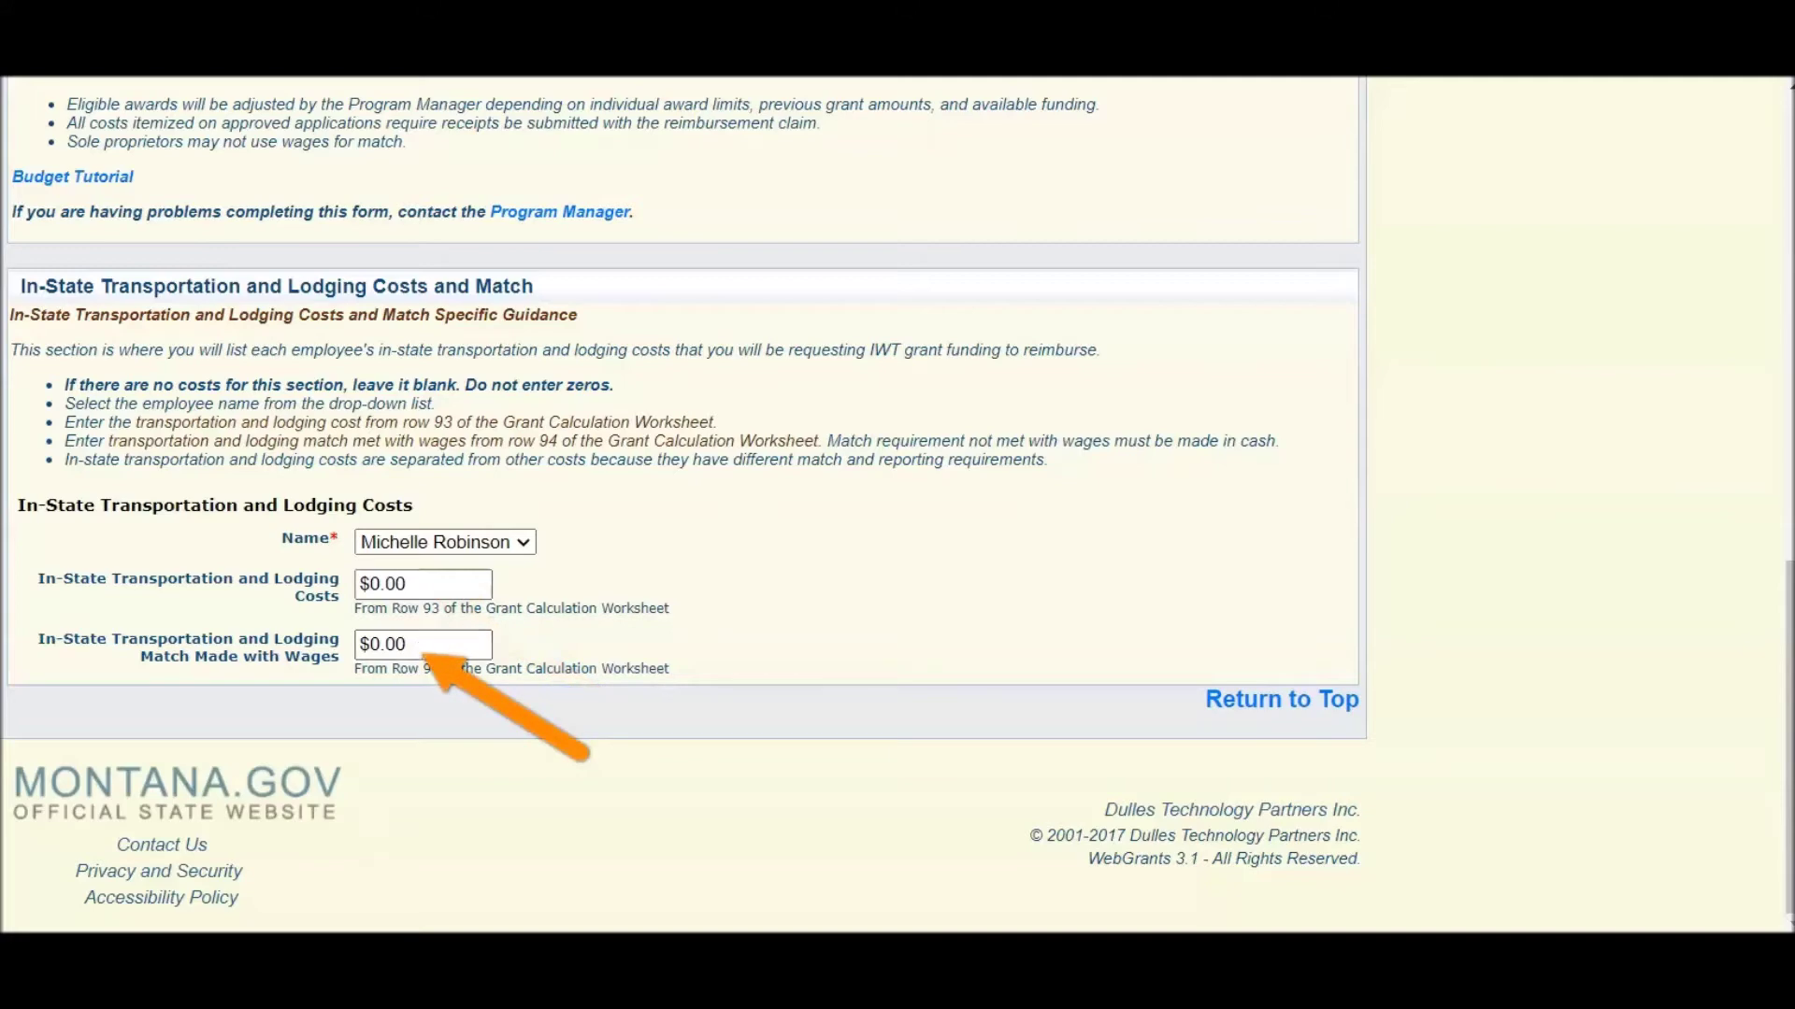
pyautogui.click(317, 874)
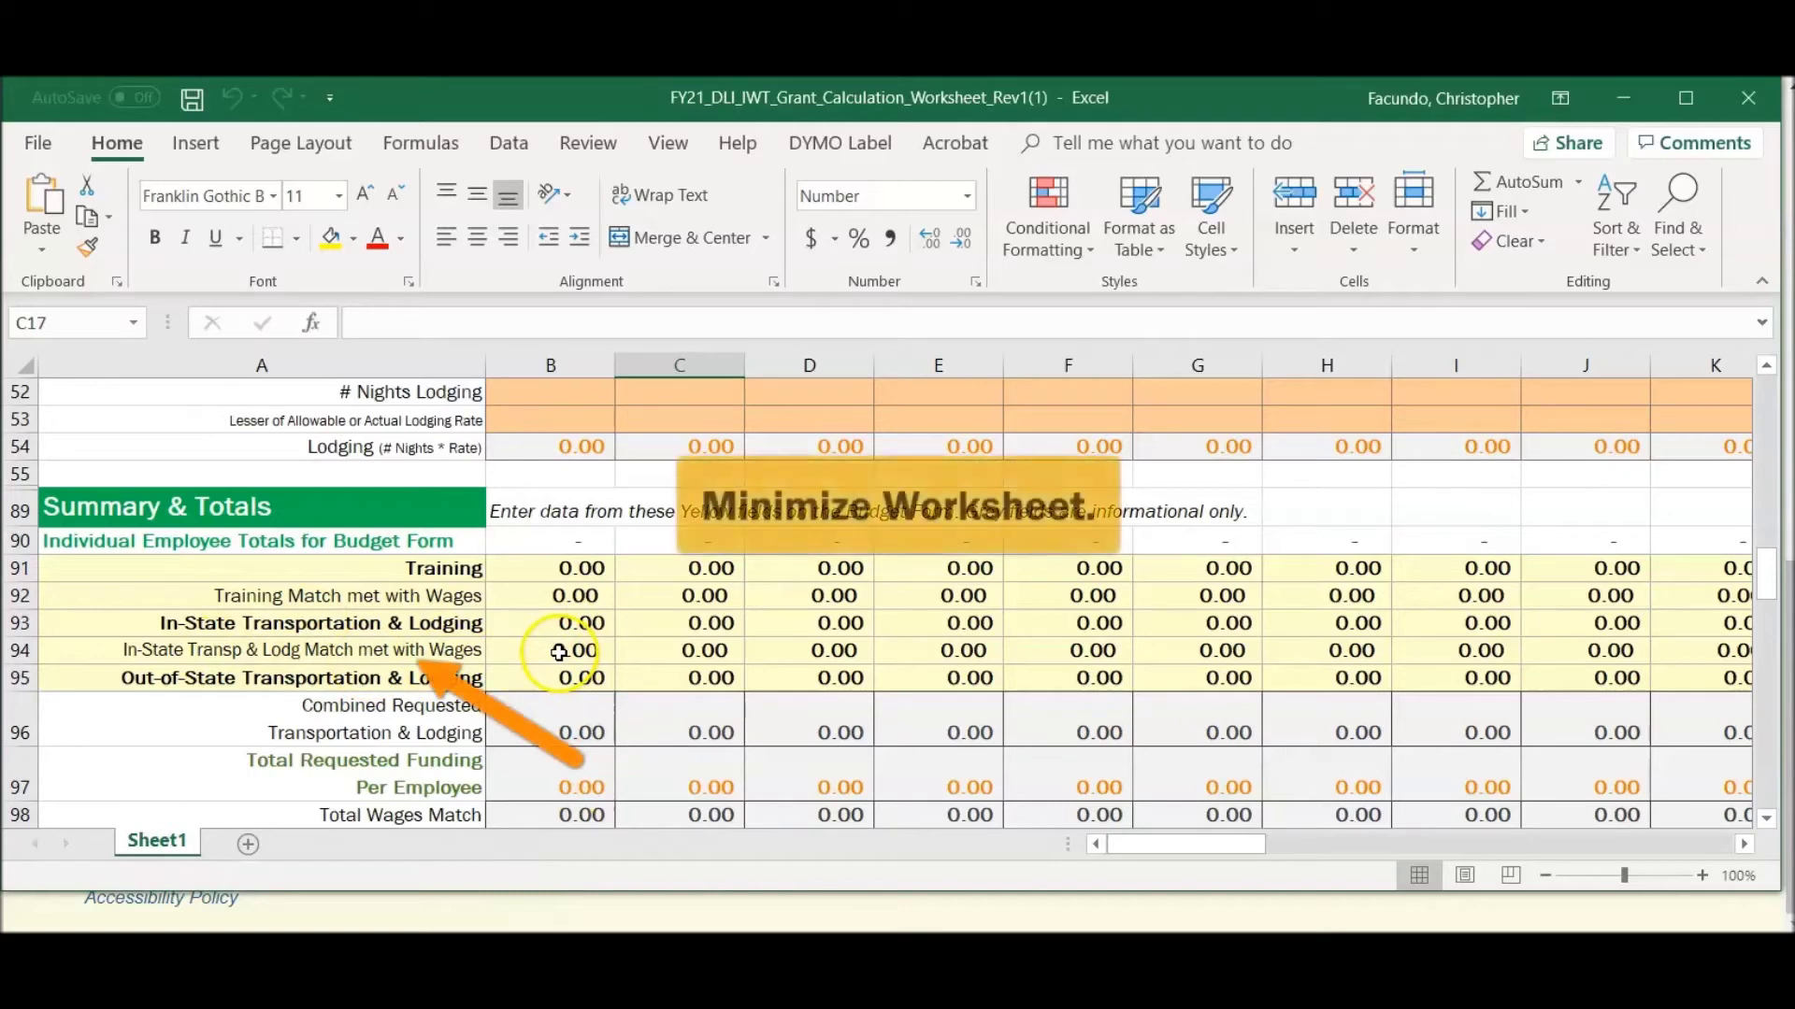
pyautogui.click(1613, 97)
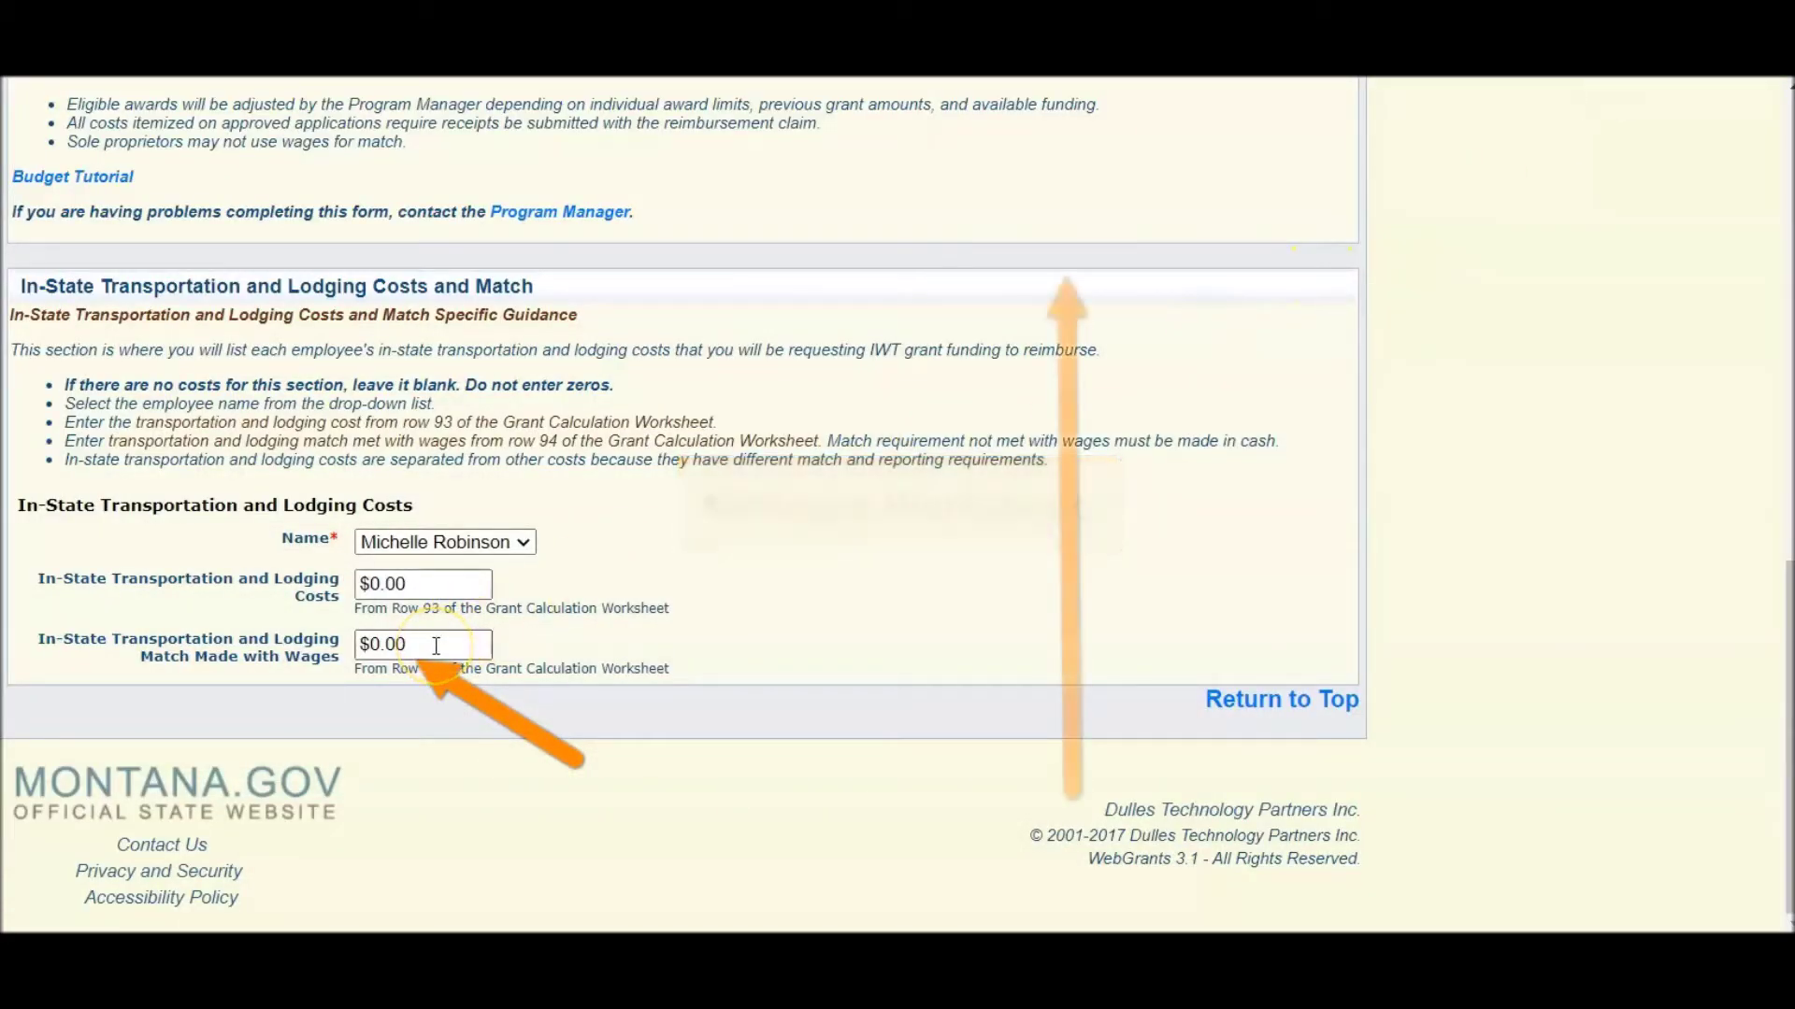
# Return to the budget overview and scroll down to the Out-of-State Transportation and Lodging section.
pyautogui.scroll(12, 854, 641)
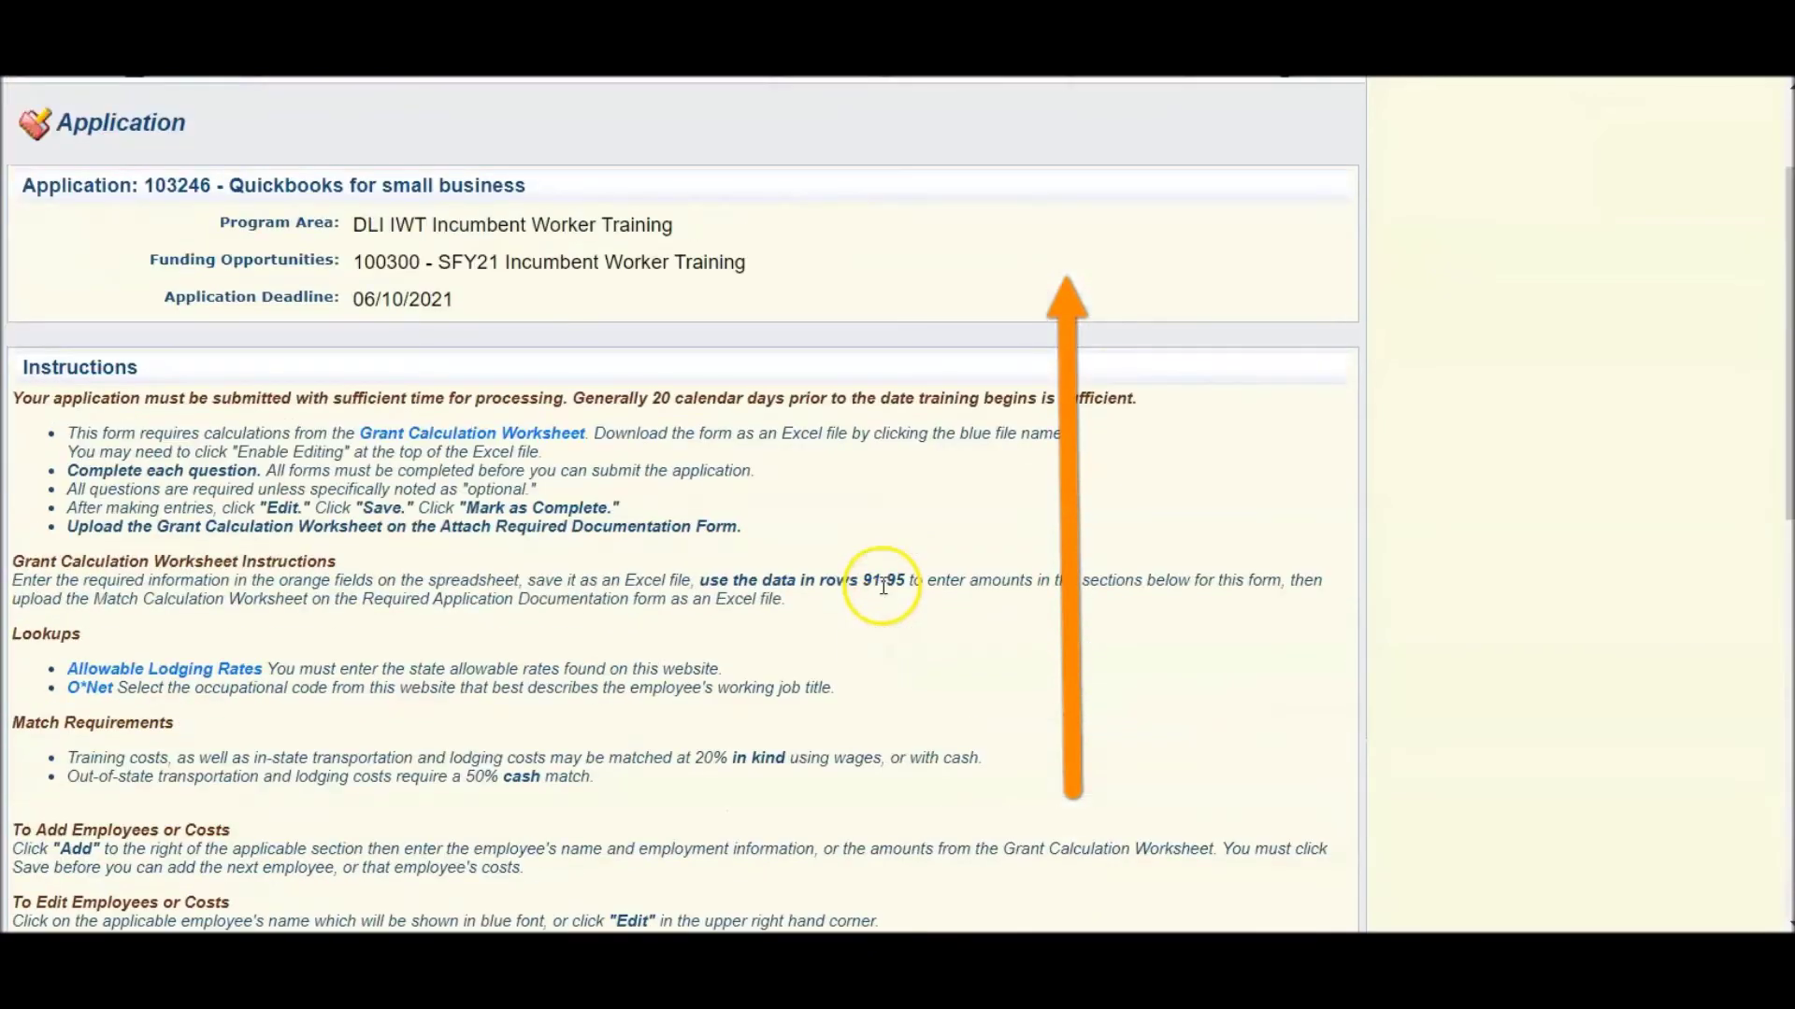
pyautogui.scroll(2, 886, 594)
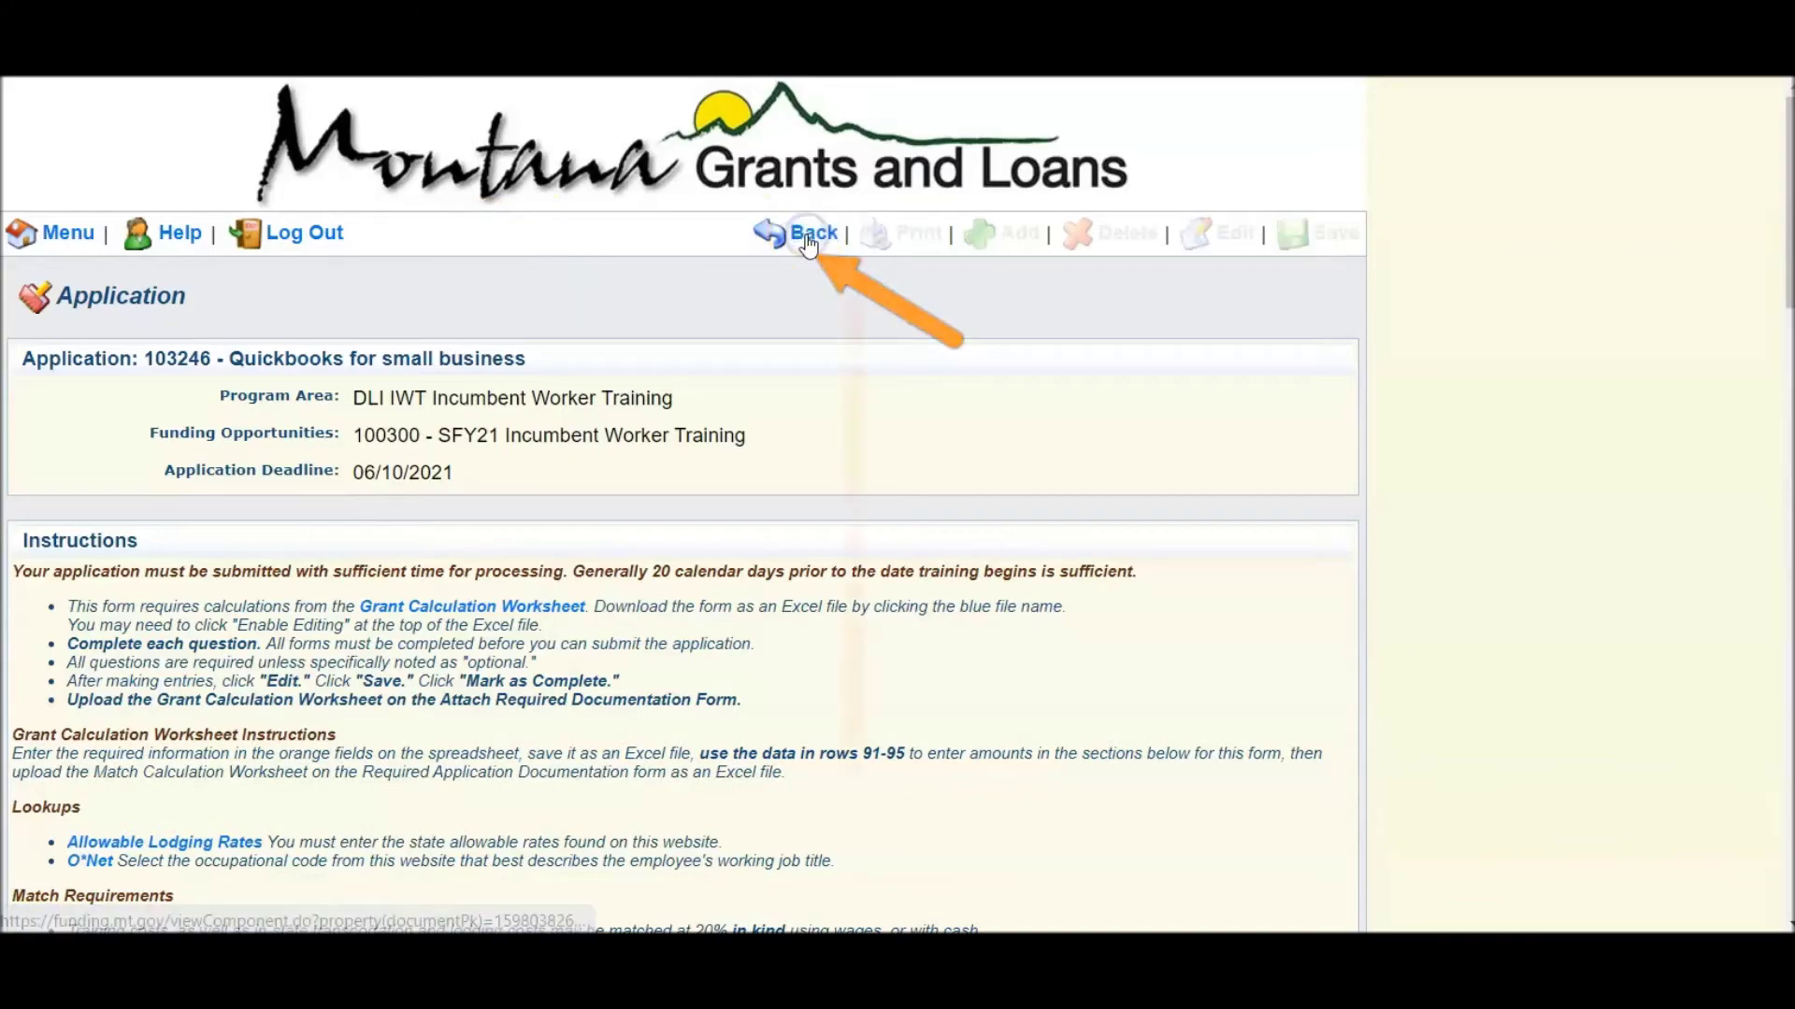
pyautogui.scroll(-3, 810, 245)
pyautogui.scroll(-12, 810, 245)
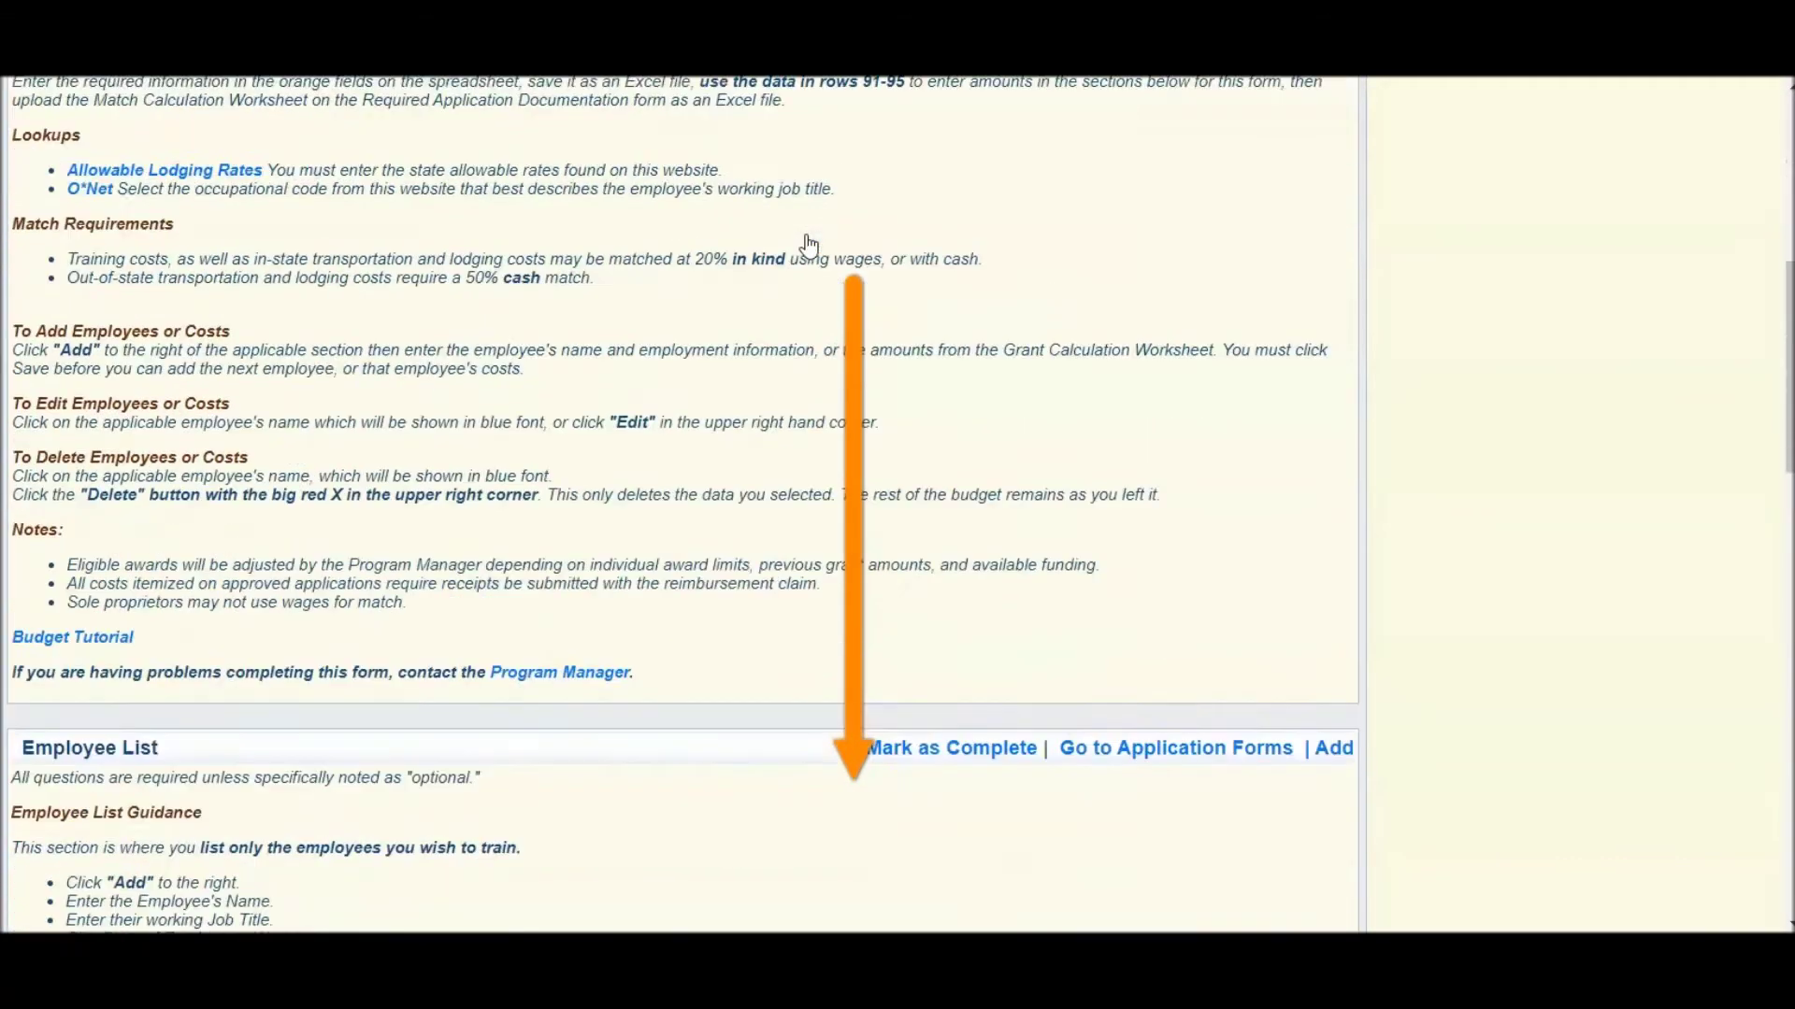
pyautogui.scroll(-10, 809, 243)
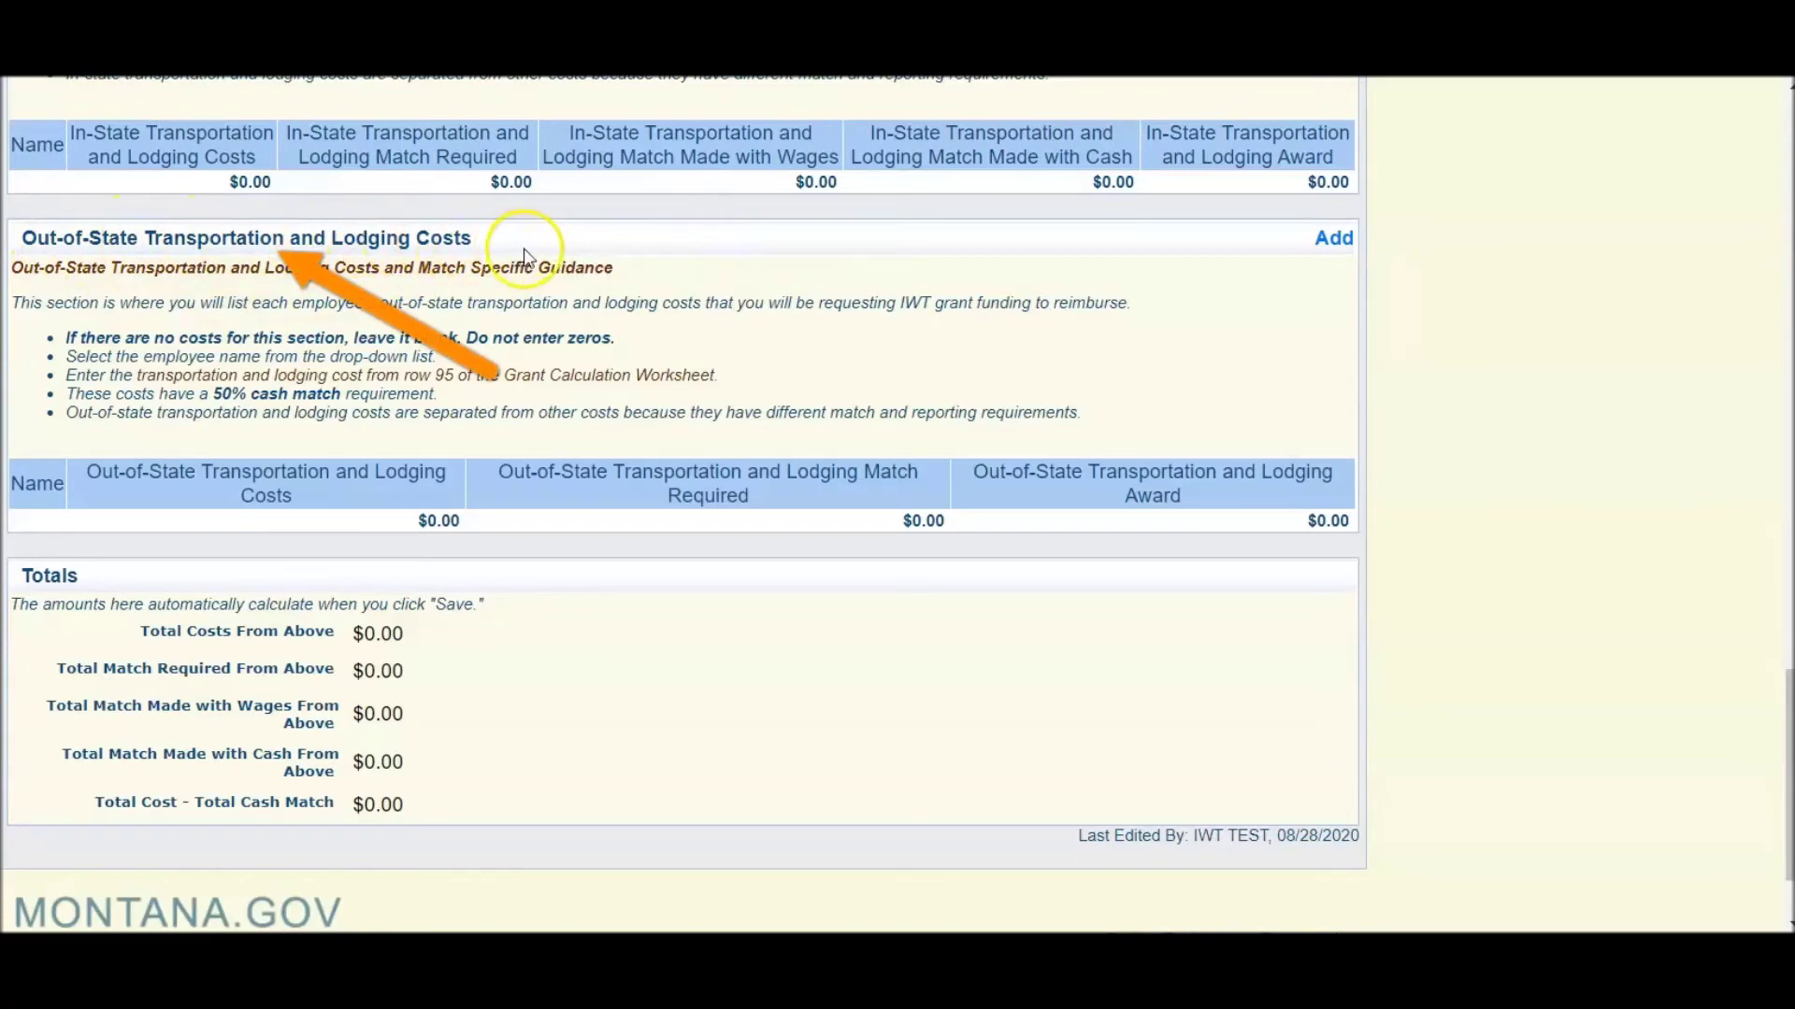
# Add an Out-of-State Transportation and Lodging entry at $0.00, matching worksheet row 95.
pyautogui.click(1326, 237)
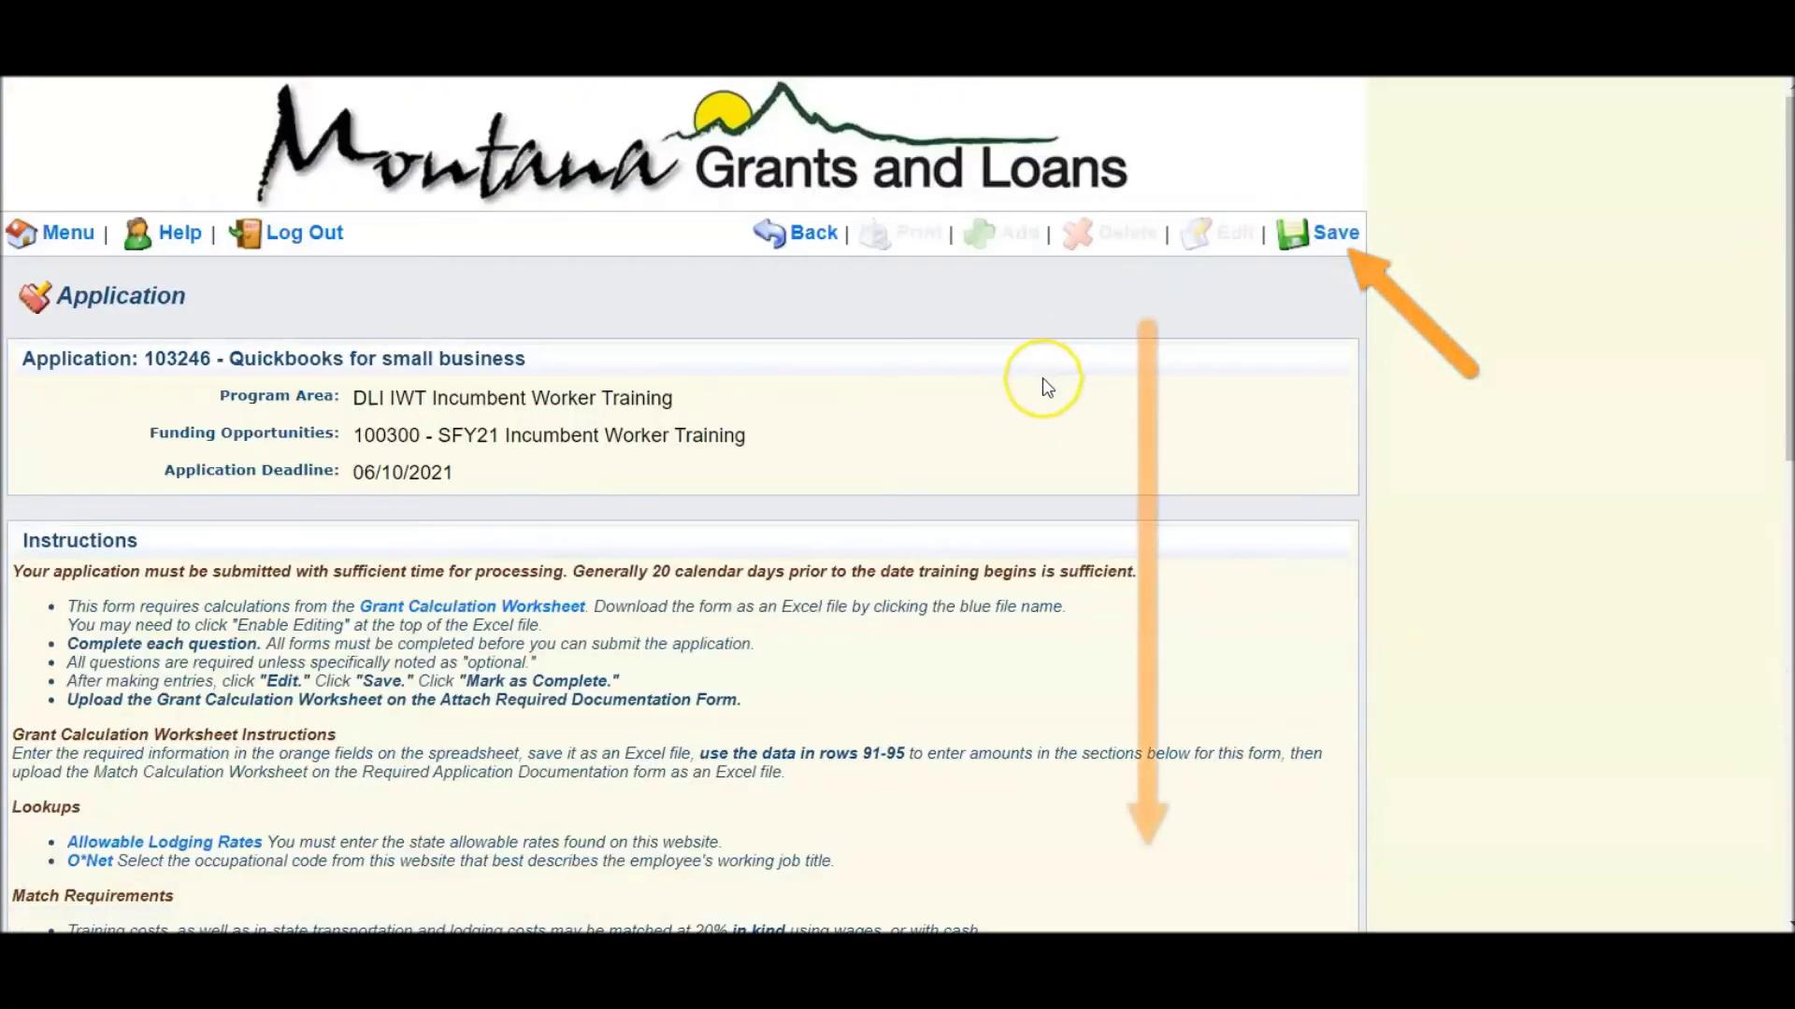
pyautogui.scroll(-3, 1043, 382)
pyautogui.scroll(-8, 1047, 387)
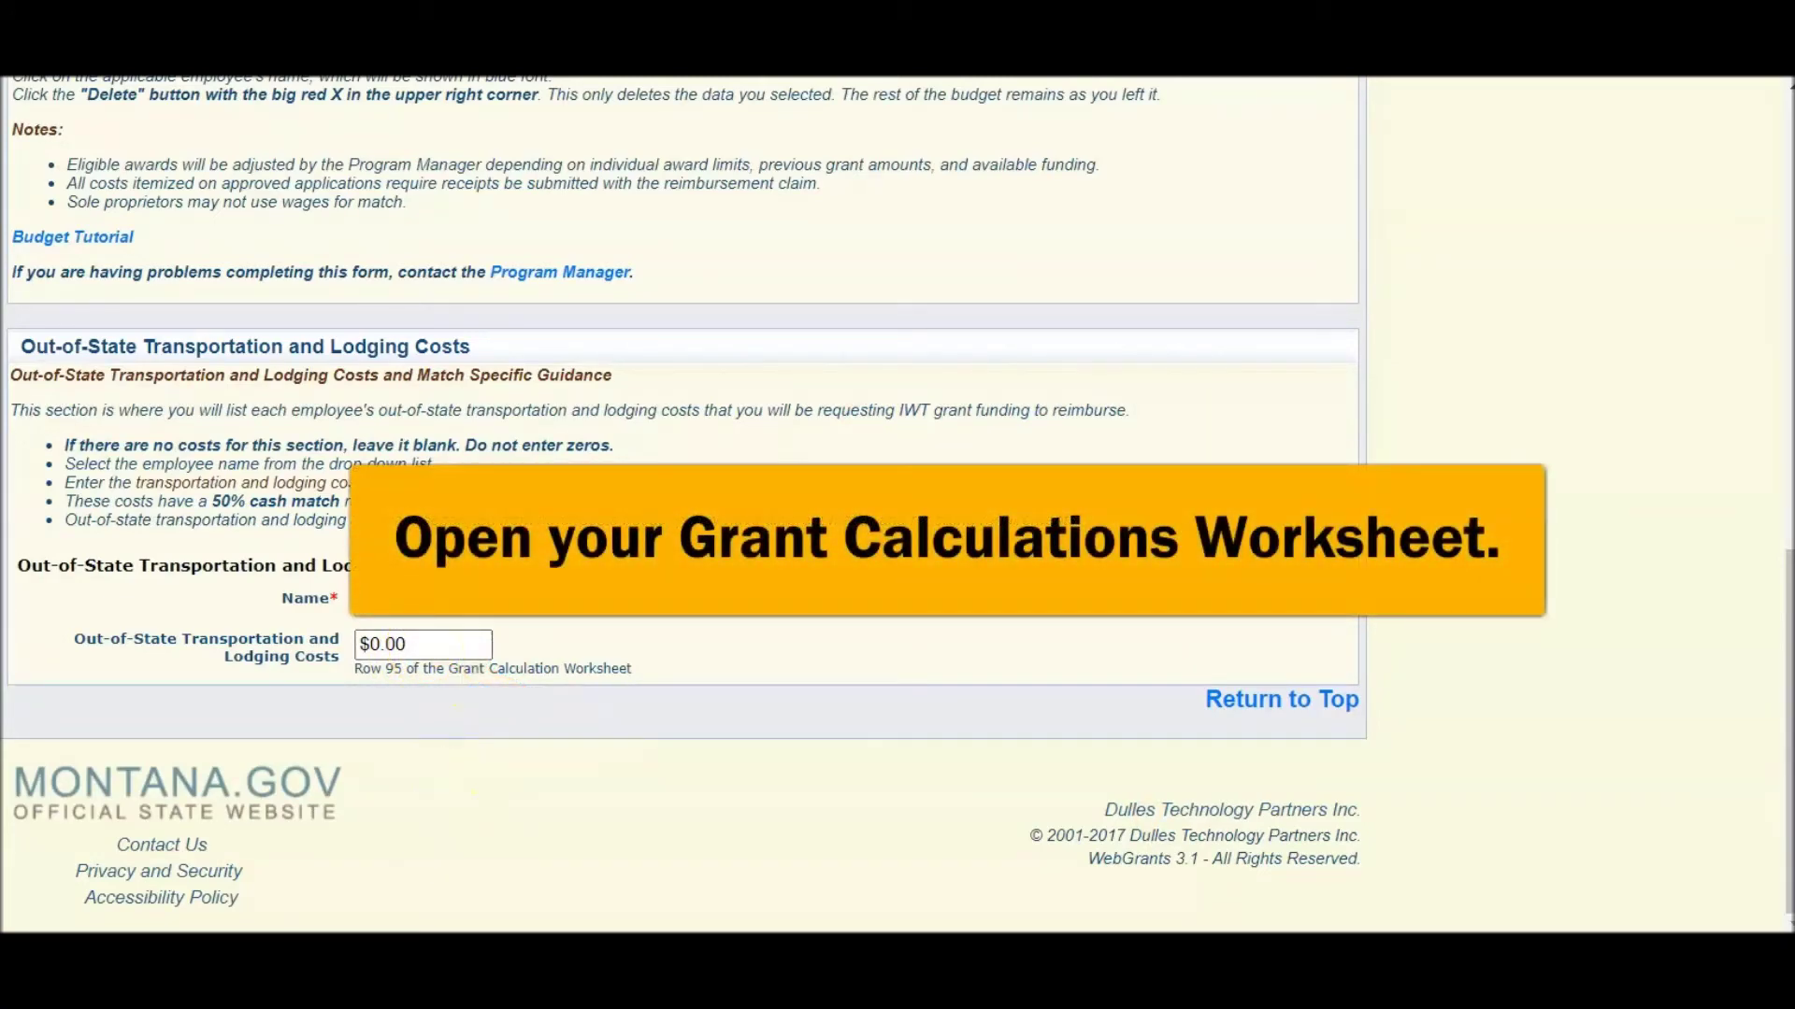
pyautogui.moveTo(415, 925)
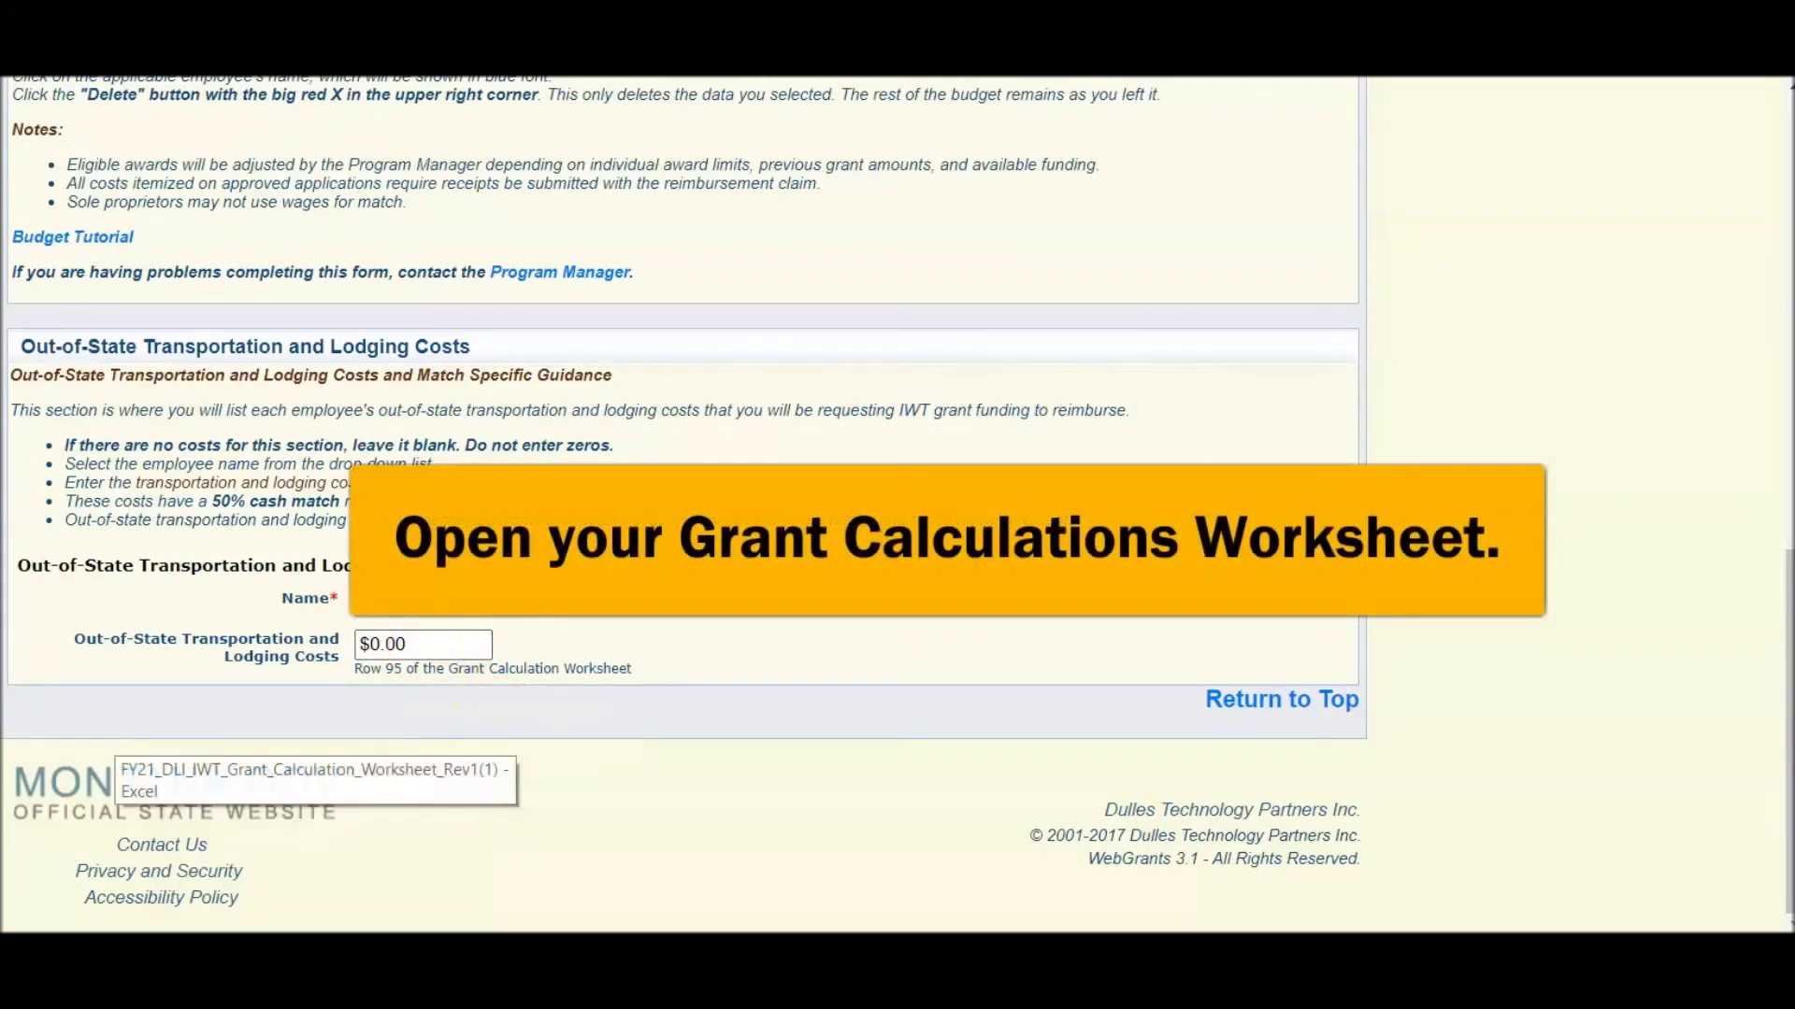
pyautogui.click(425, 898)
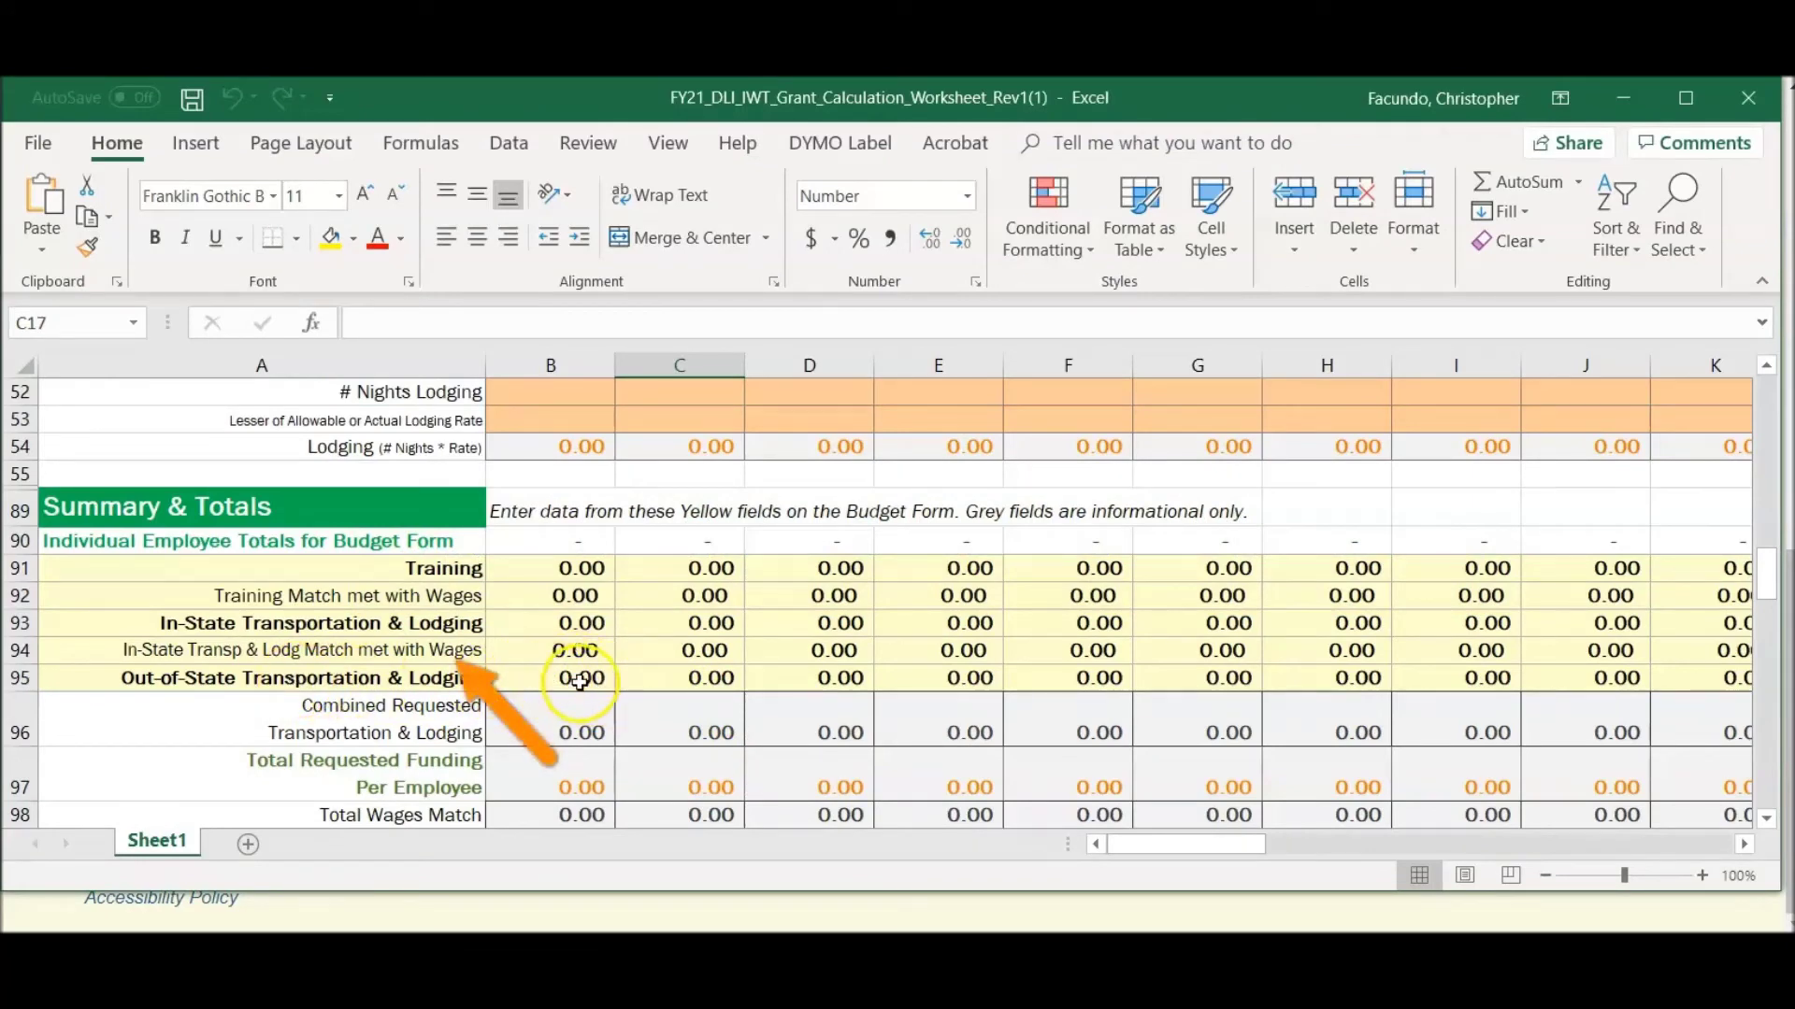
pyautogui.click(1622, 97)
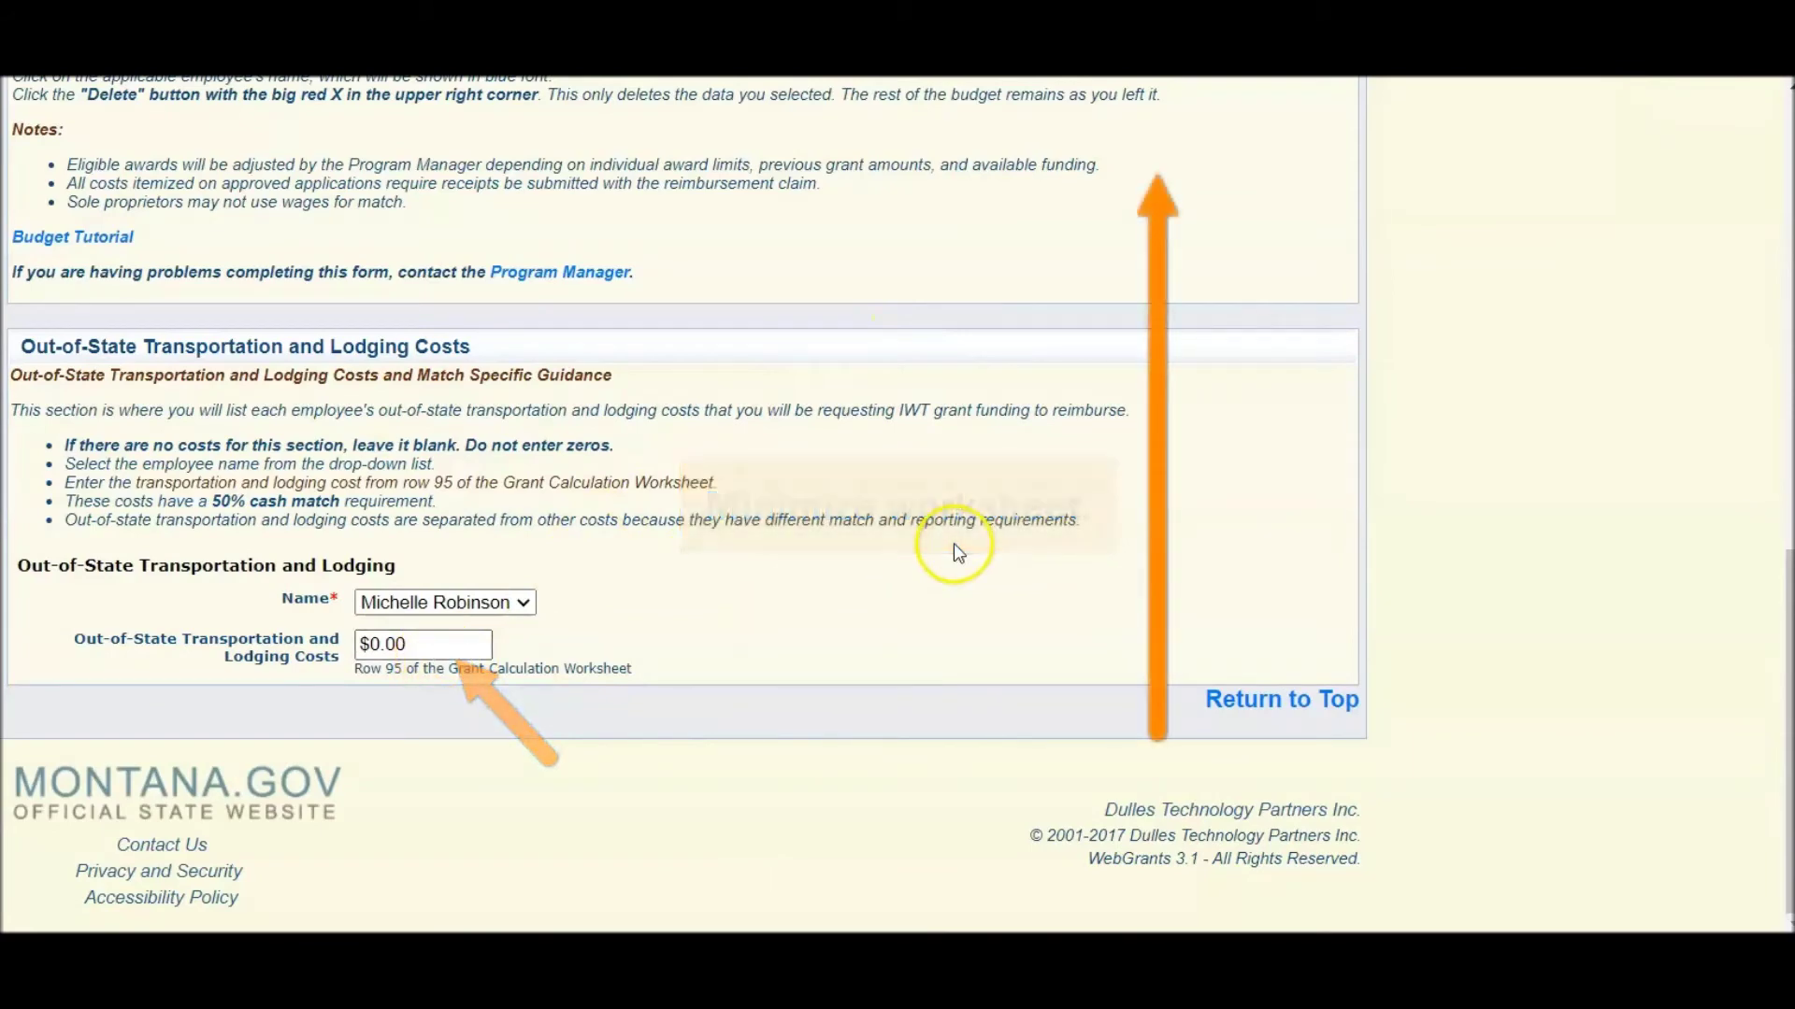
pyautogui.scroll(3, 953, 547)
pyautogui.scroll(8, 957, 551)
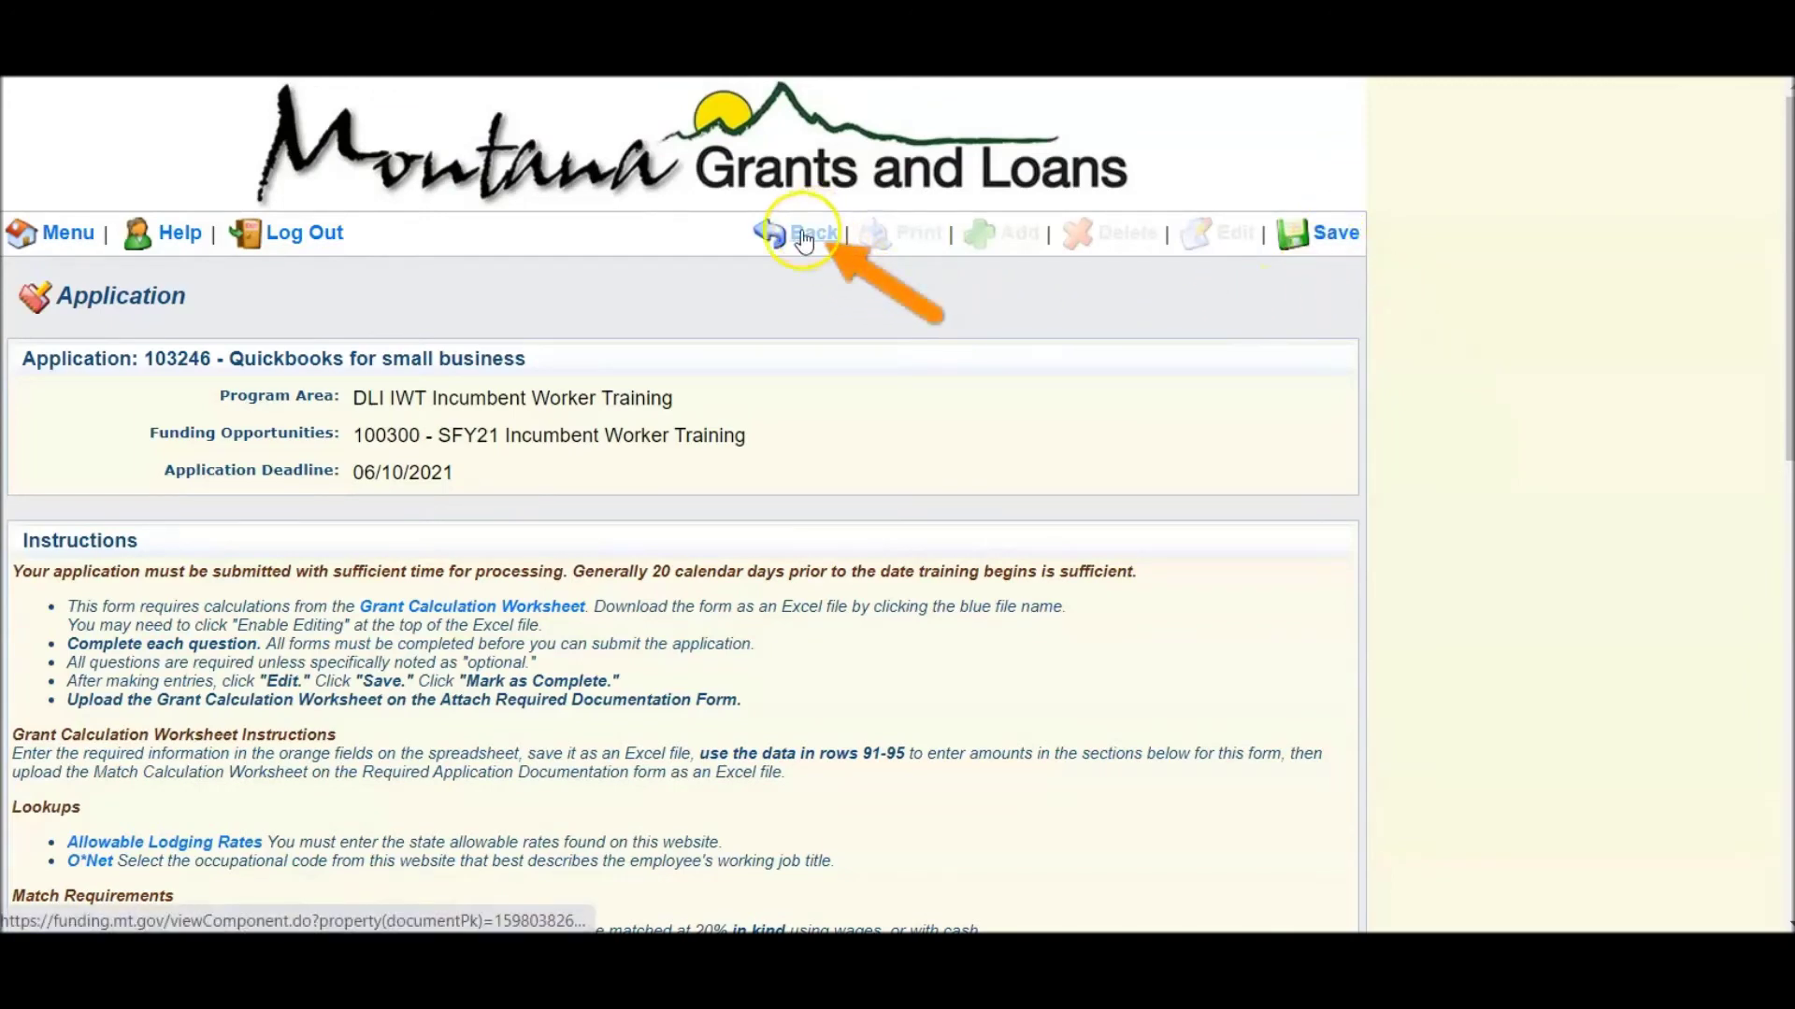
# Review the Out-of-State and Totals sections, all at $0.00, then return to the page top.
pyautogui.scroll(-3, 898, 355)
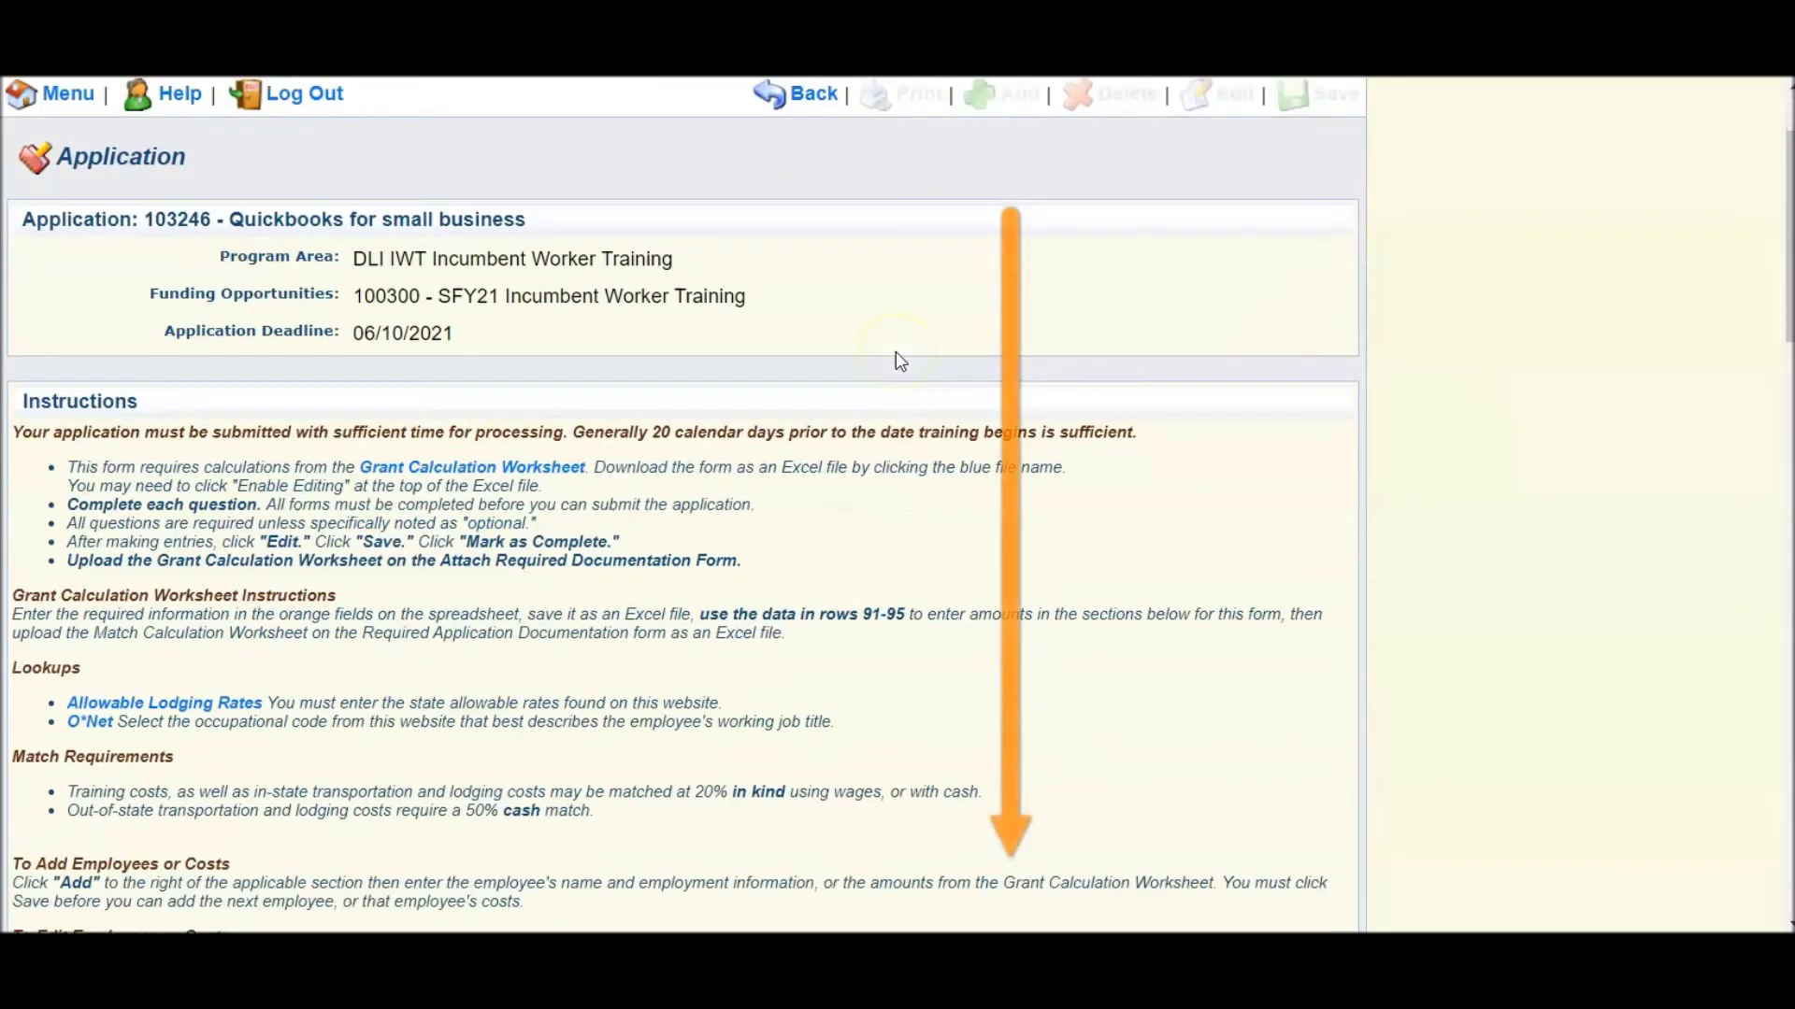
pyautogui.scroll(-12, 899, 361)
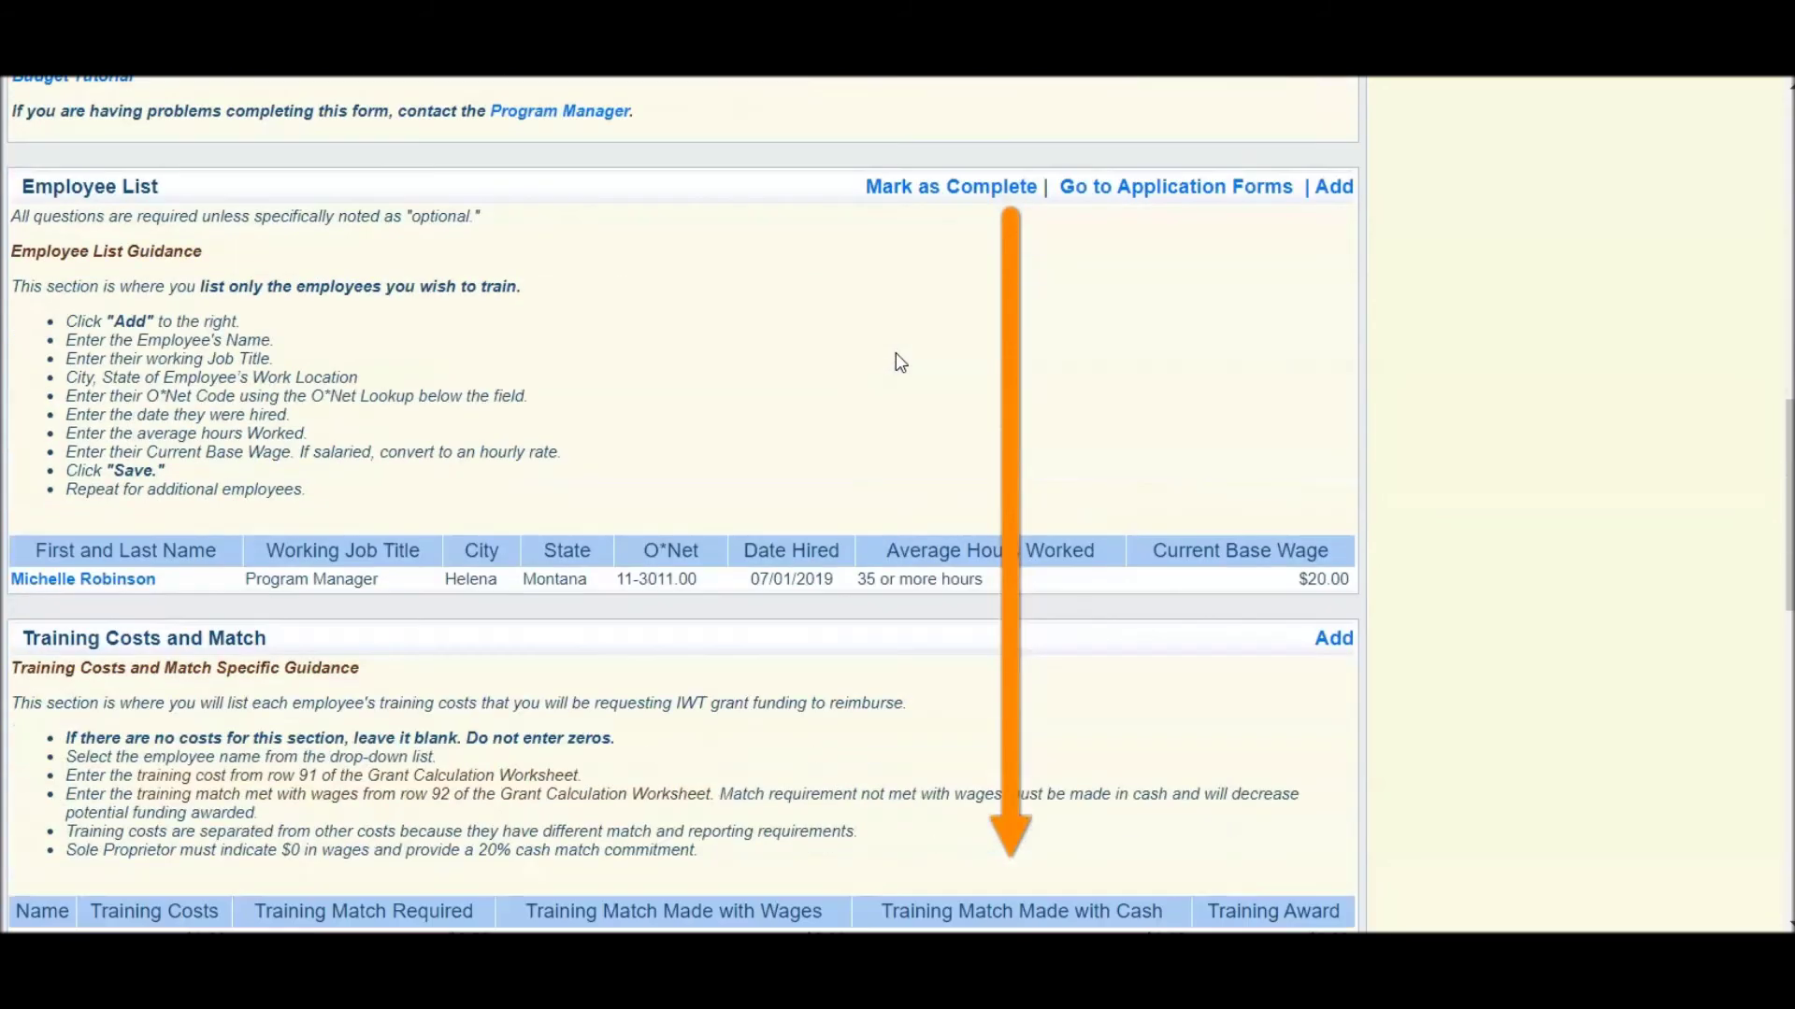
pyautogui.scroll(-8, 900, 363)
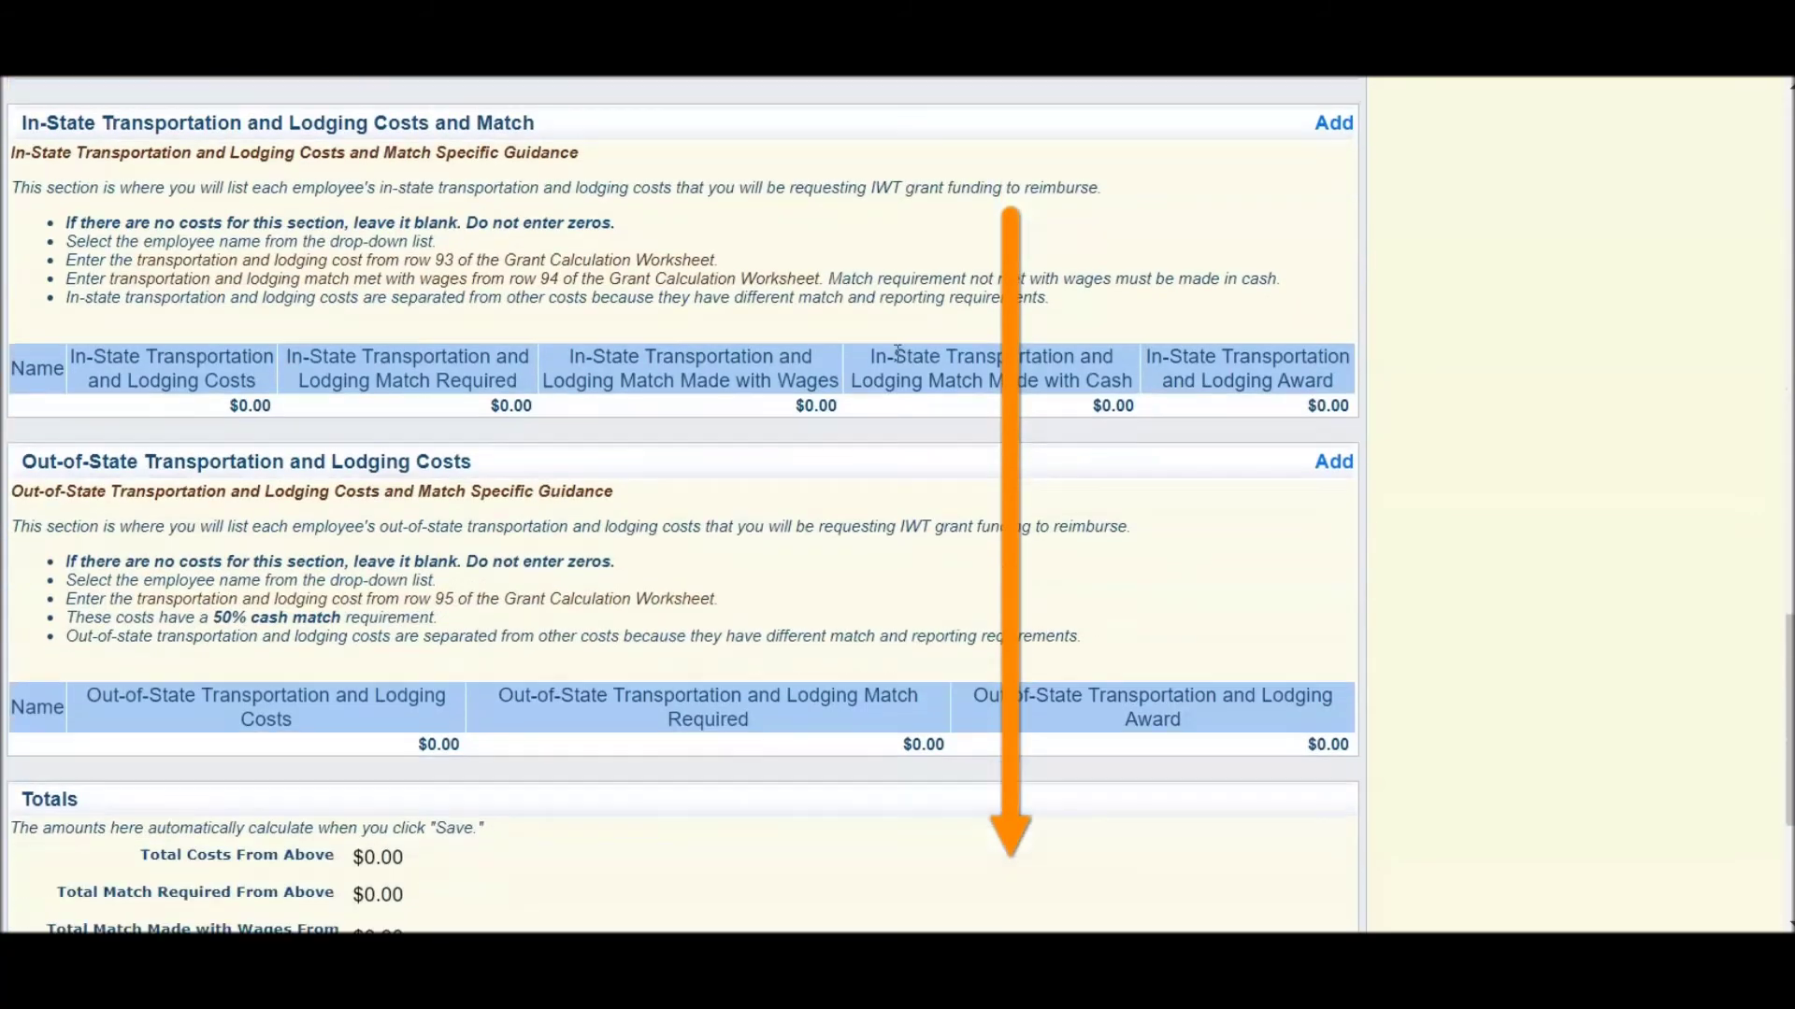
pyautogui.scroll(-3, 897, 361)
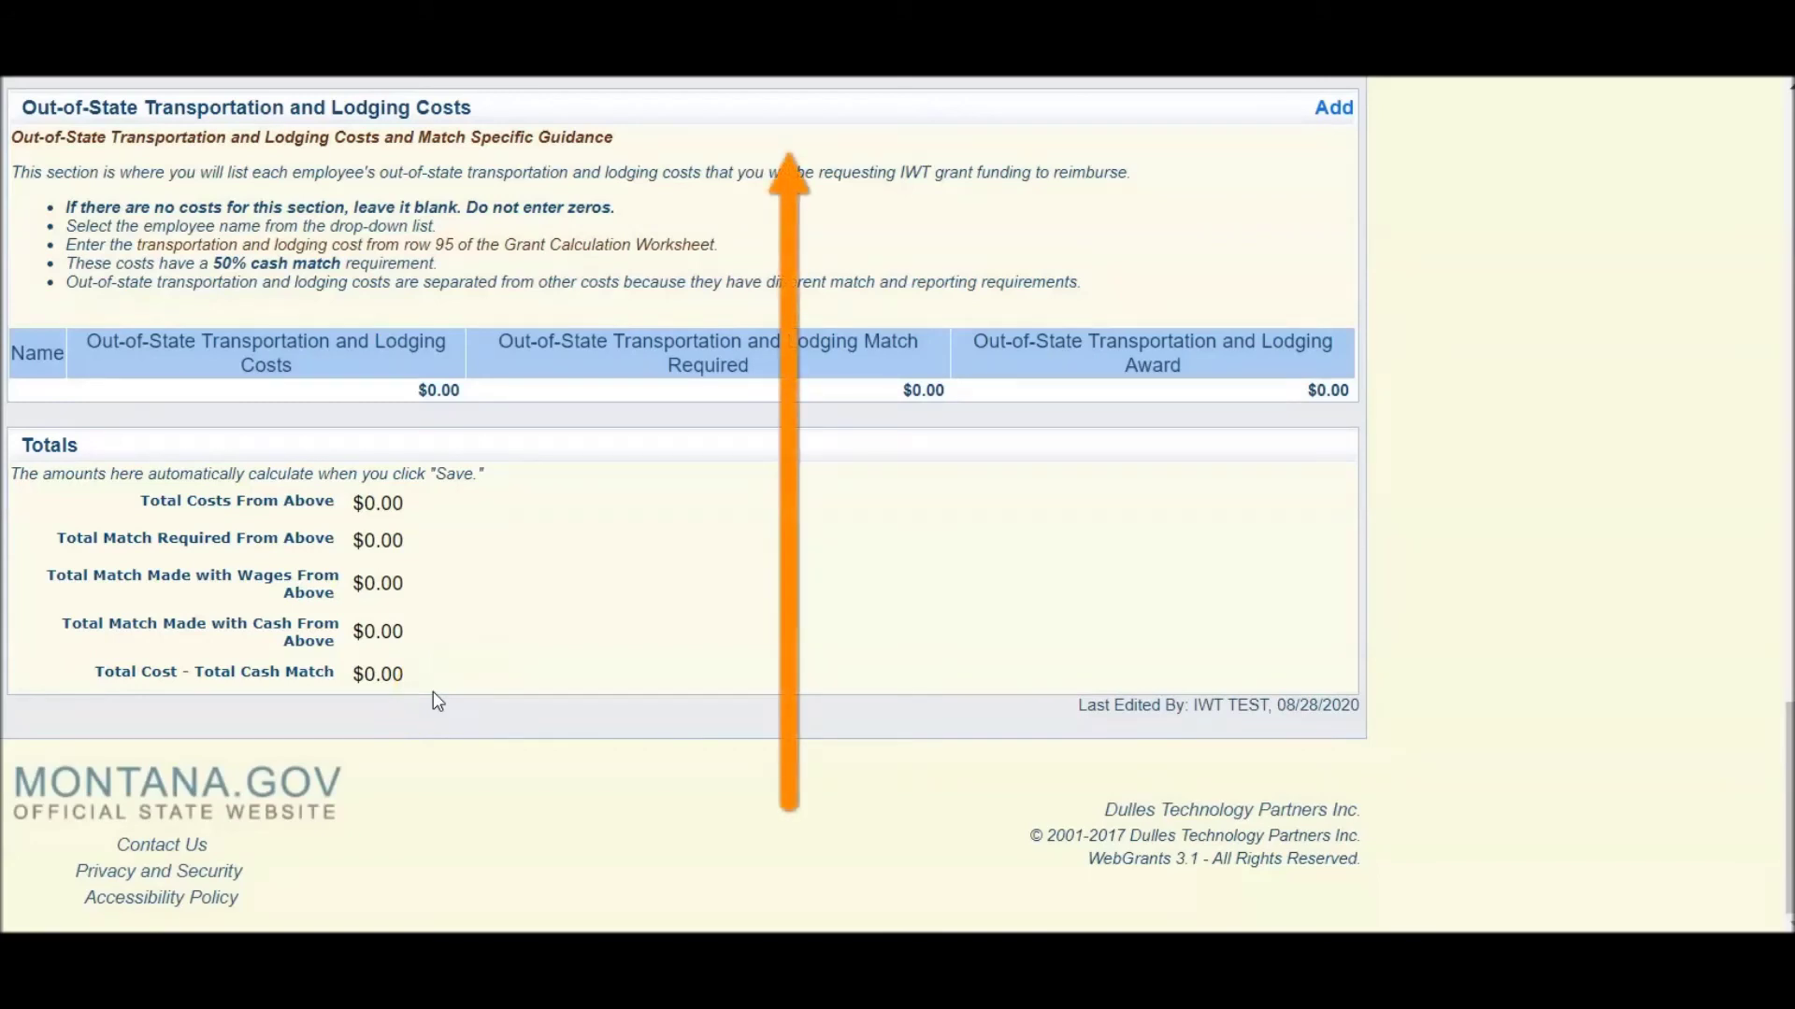
pyautogui.scroll(9, 553, 613)
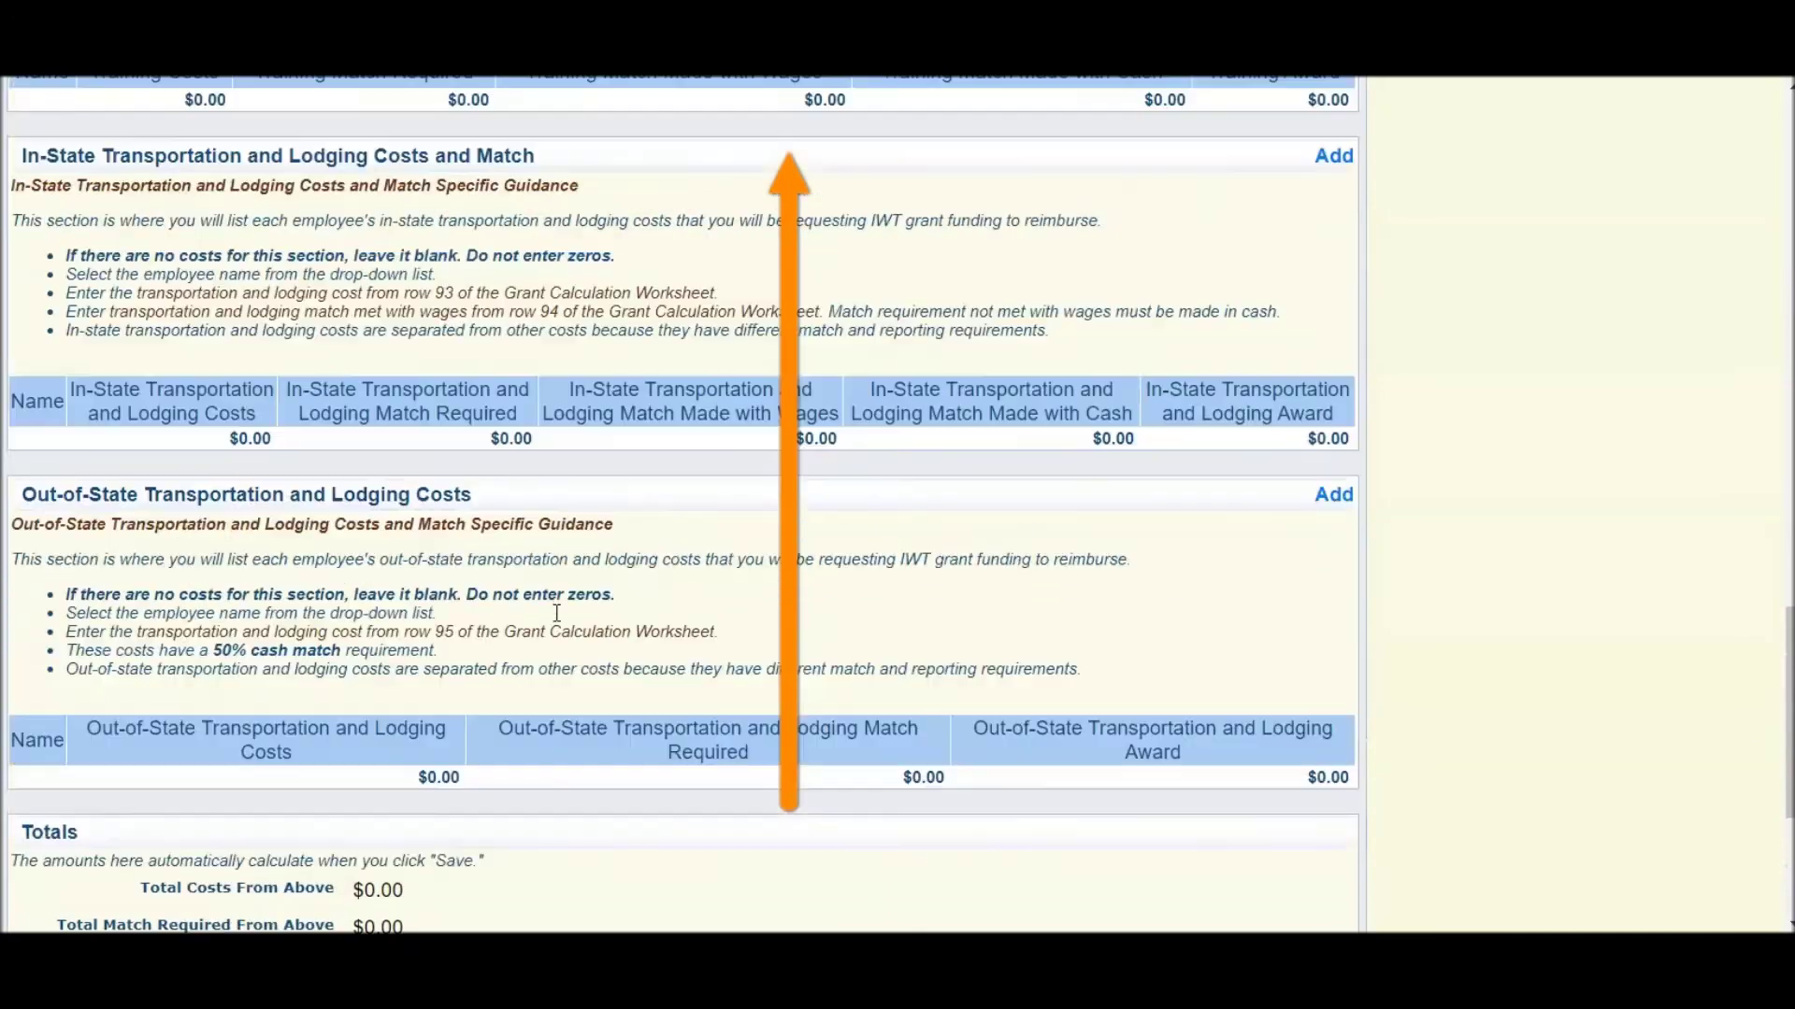
pyautogui.scroll(8, 556, 612)
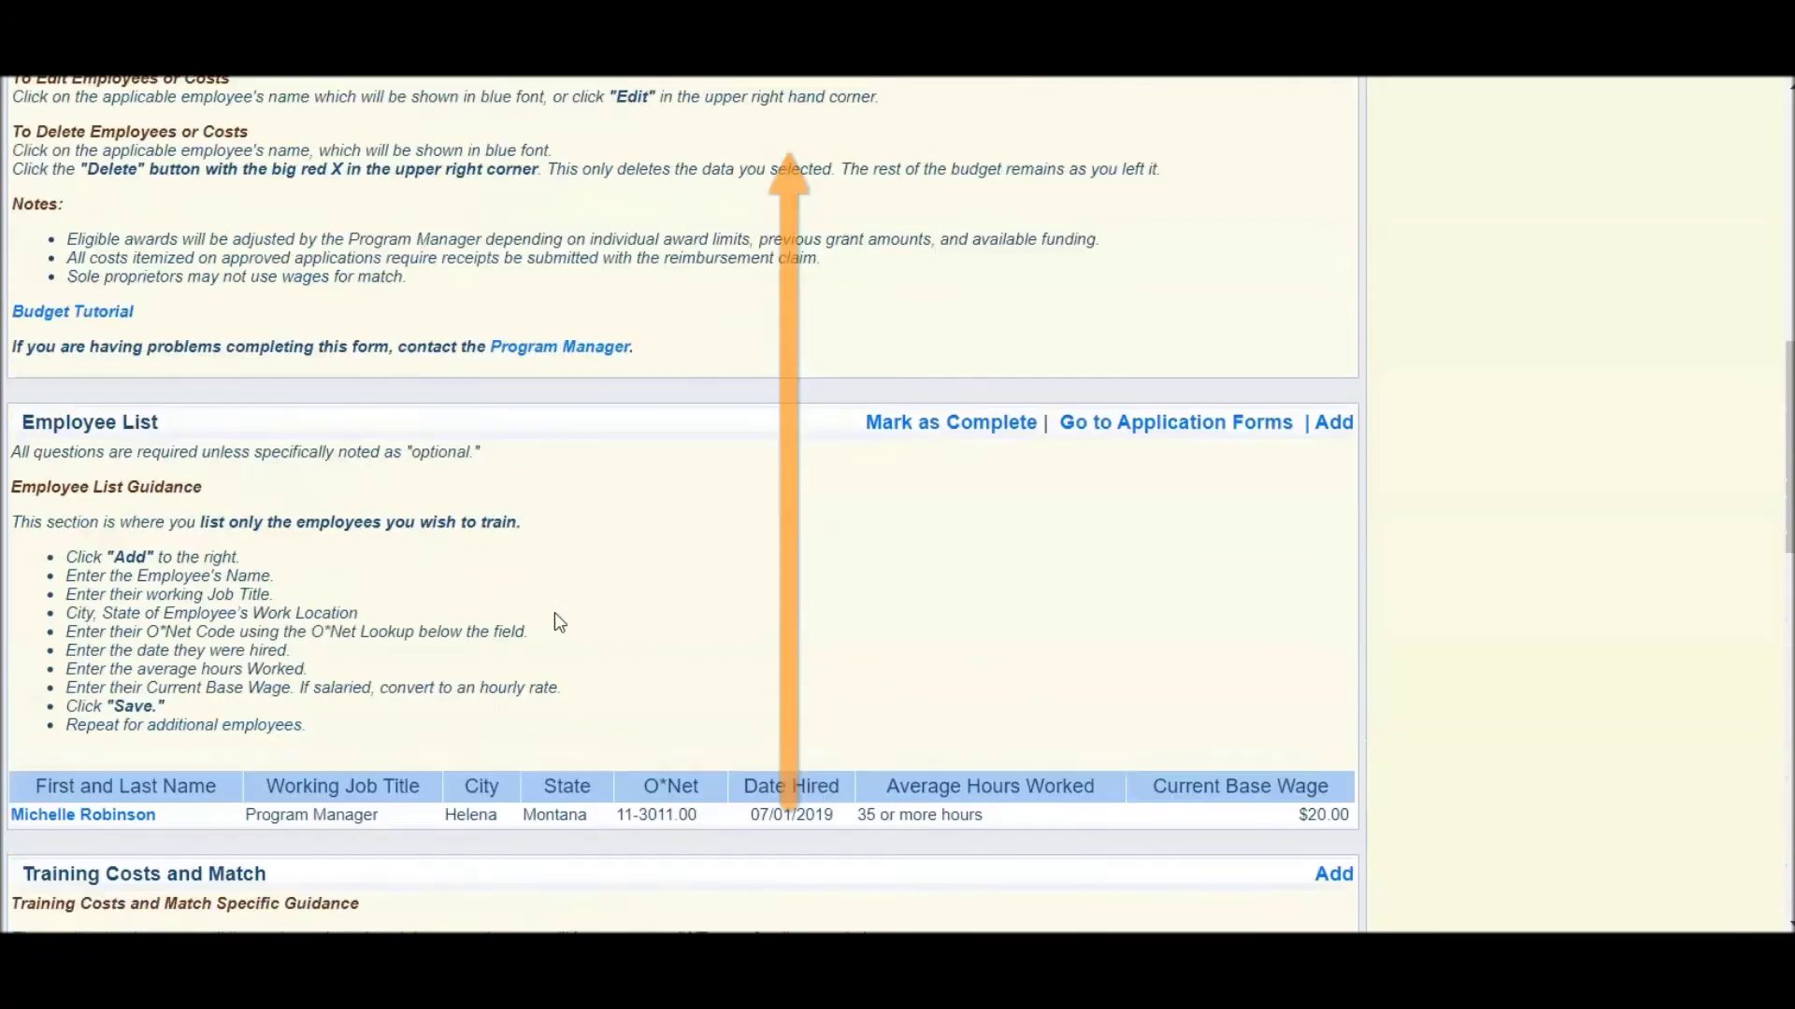
pyautogui.scroll(9, 556, 615)
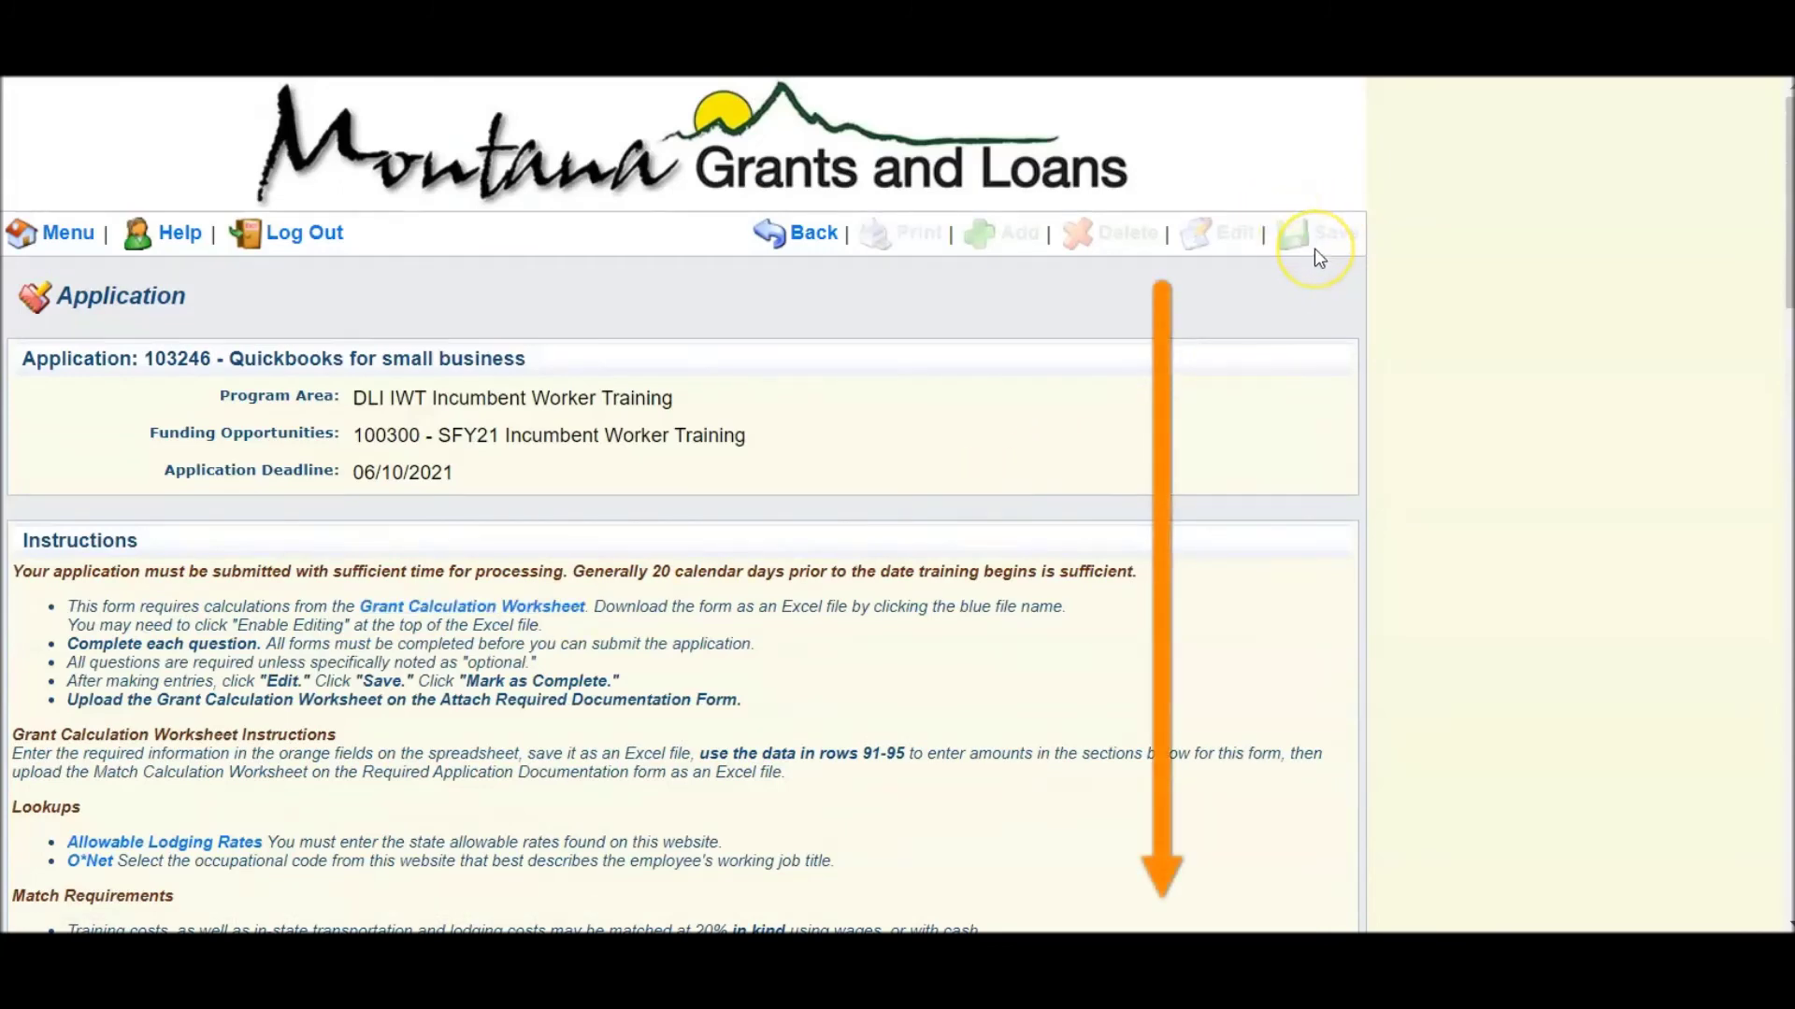
# Mark the Budget form complete and confirm its check in the Application Forms table.
pyautogui.scroll(-7, 1316, 250)
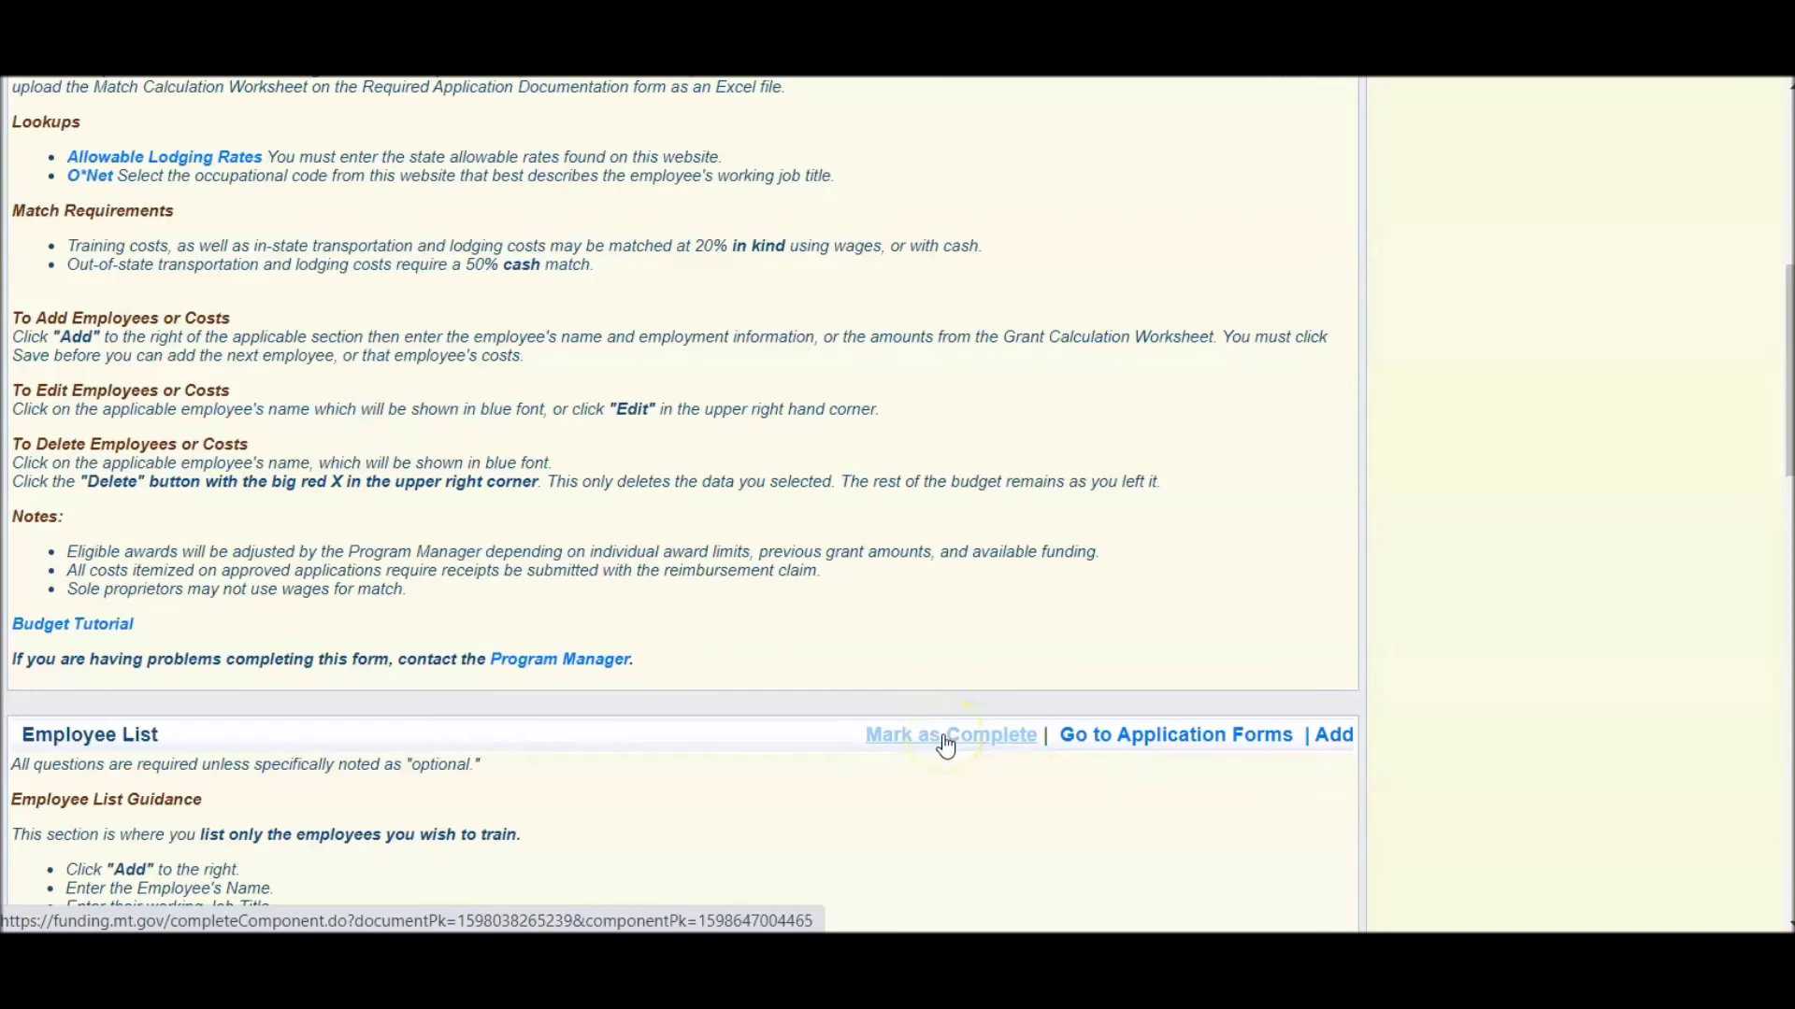
pyautogui.click(945, 739)
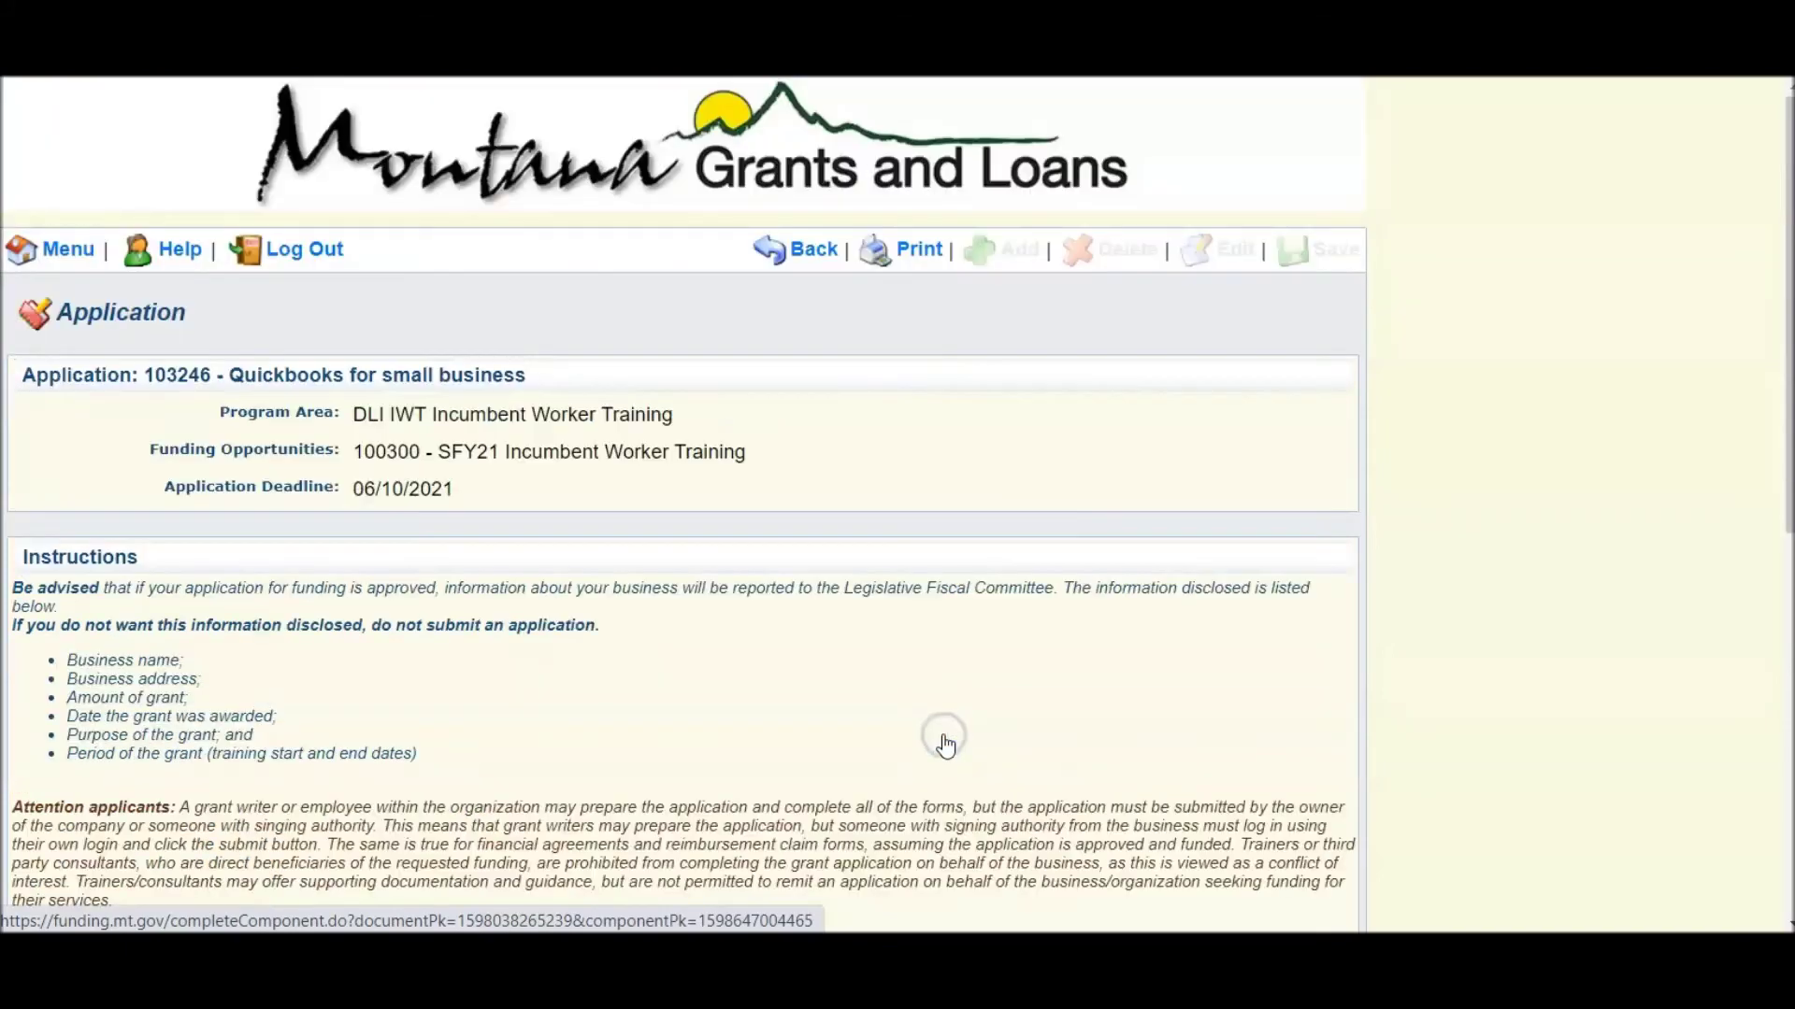
pyautogui.scroll(-5, 946, 746)
pyautogui.scroll(-3, 946, 745)
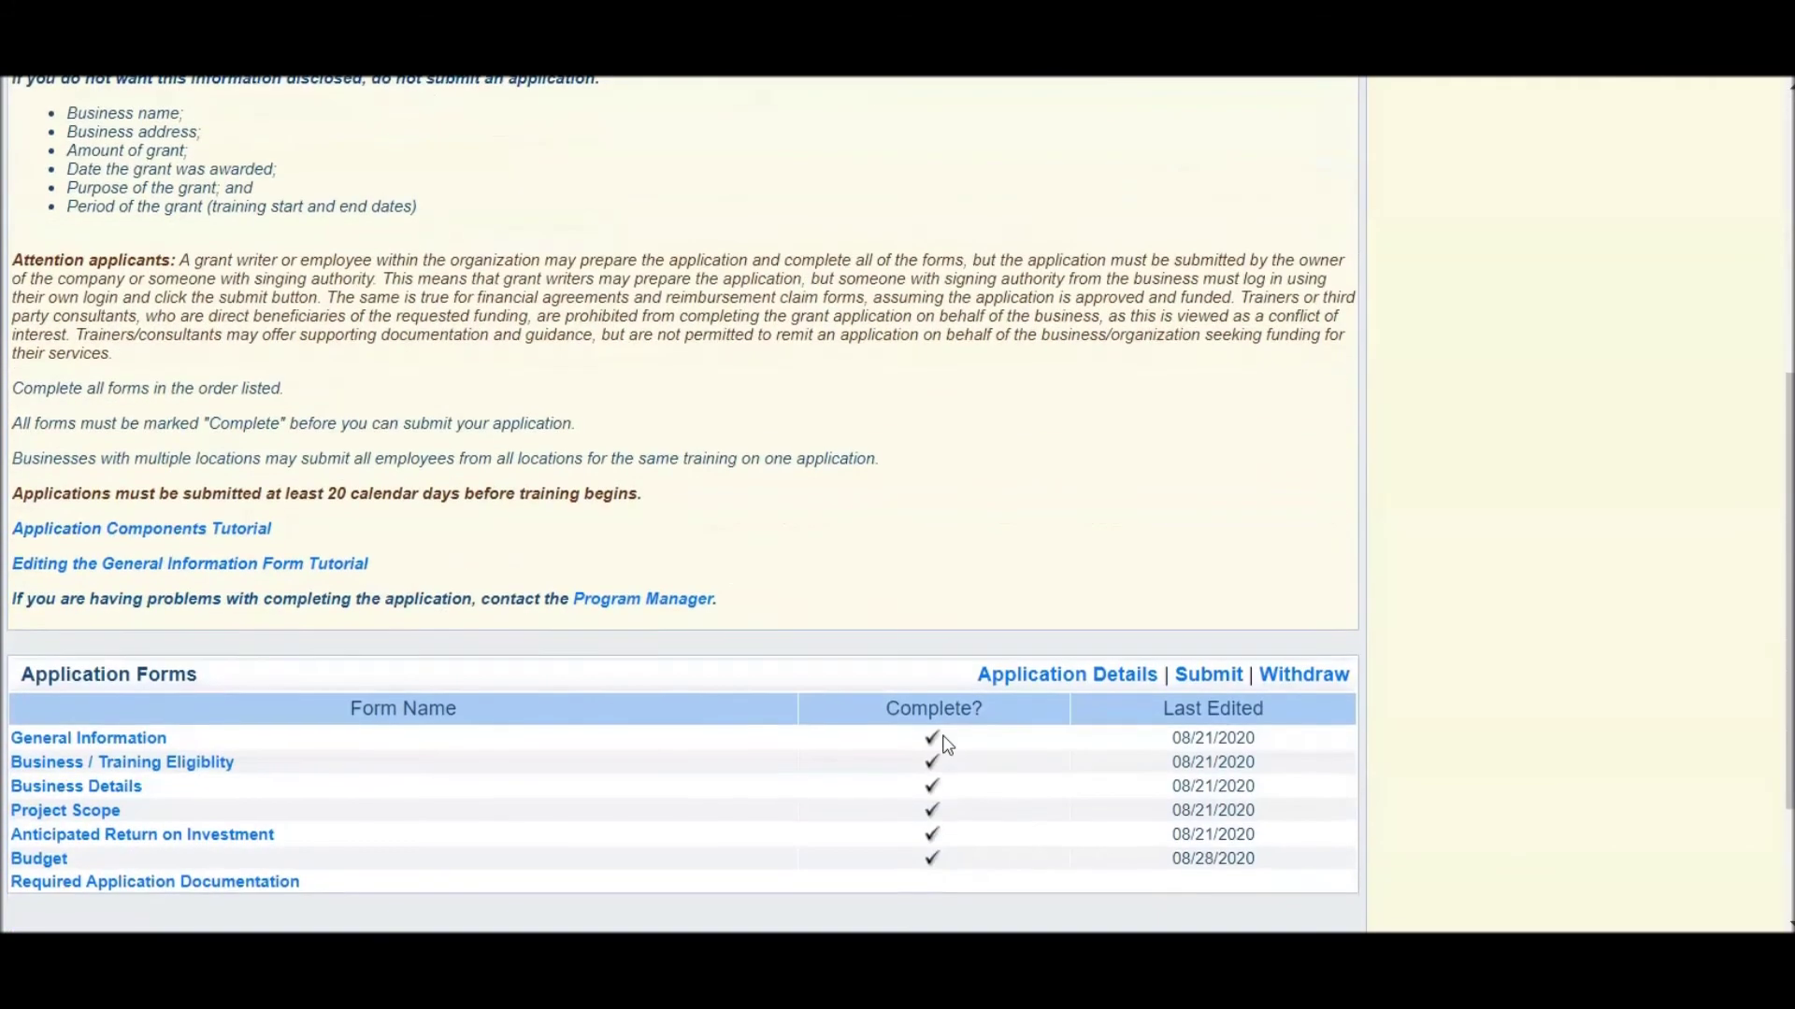